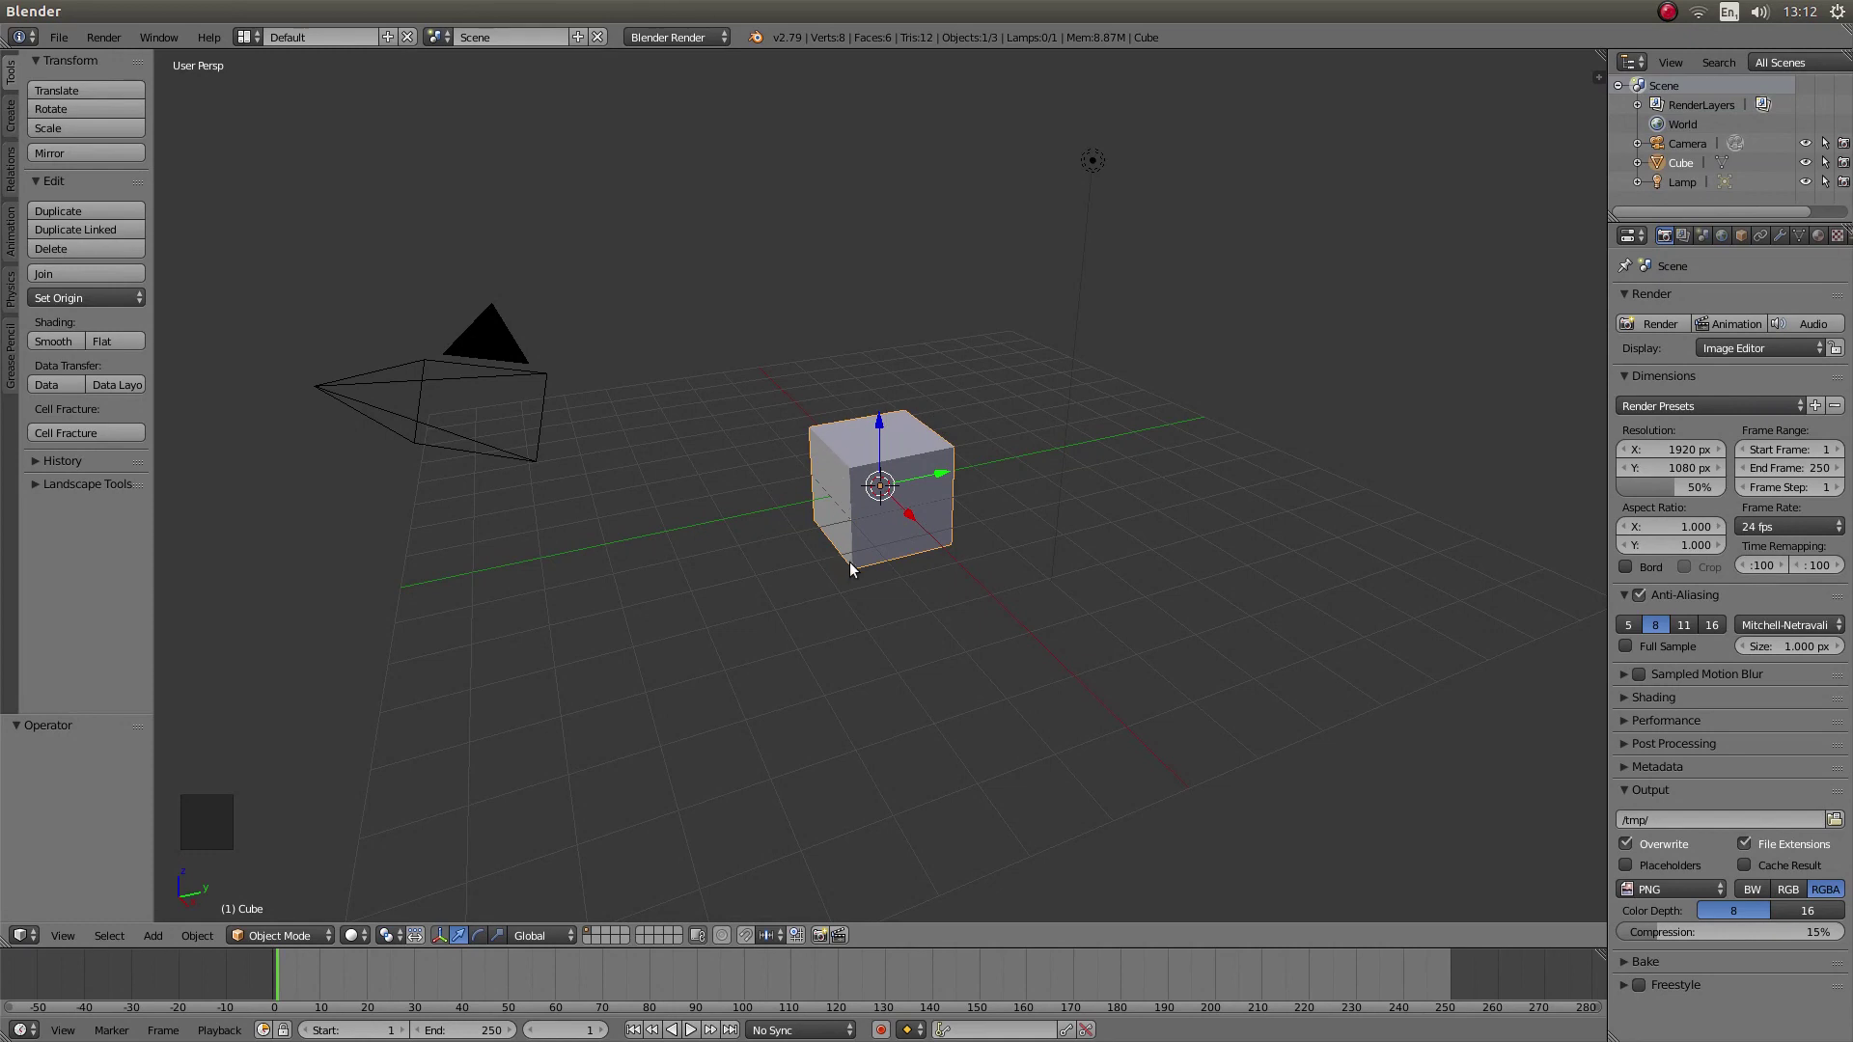
Delete the default cube and add a UV sphere (32 segments, 16 rings, size 1).
scroll(894, 532, "up", 5)
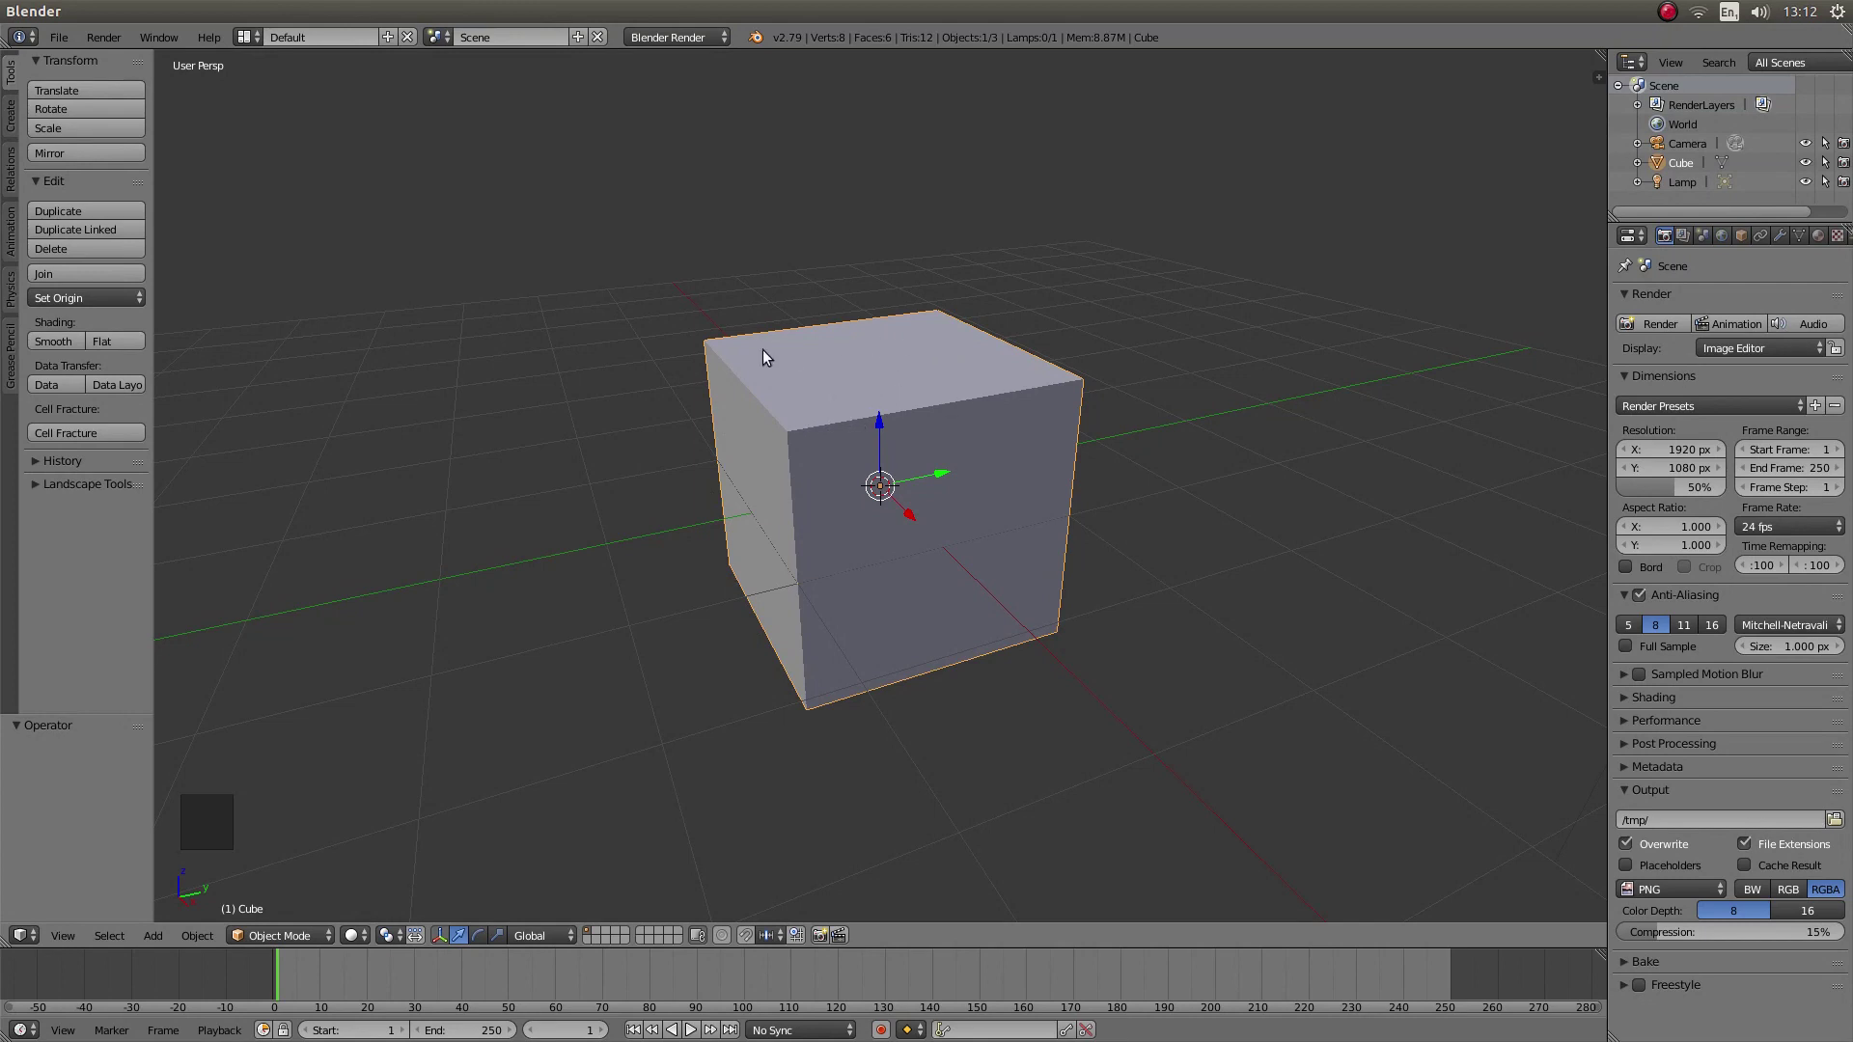
scroll(839, 356, "down", 1)
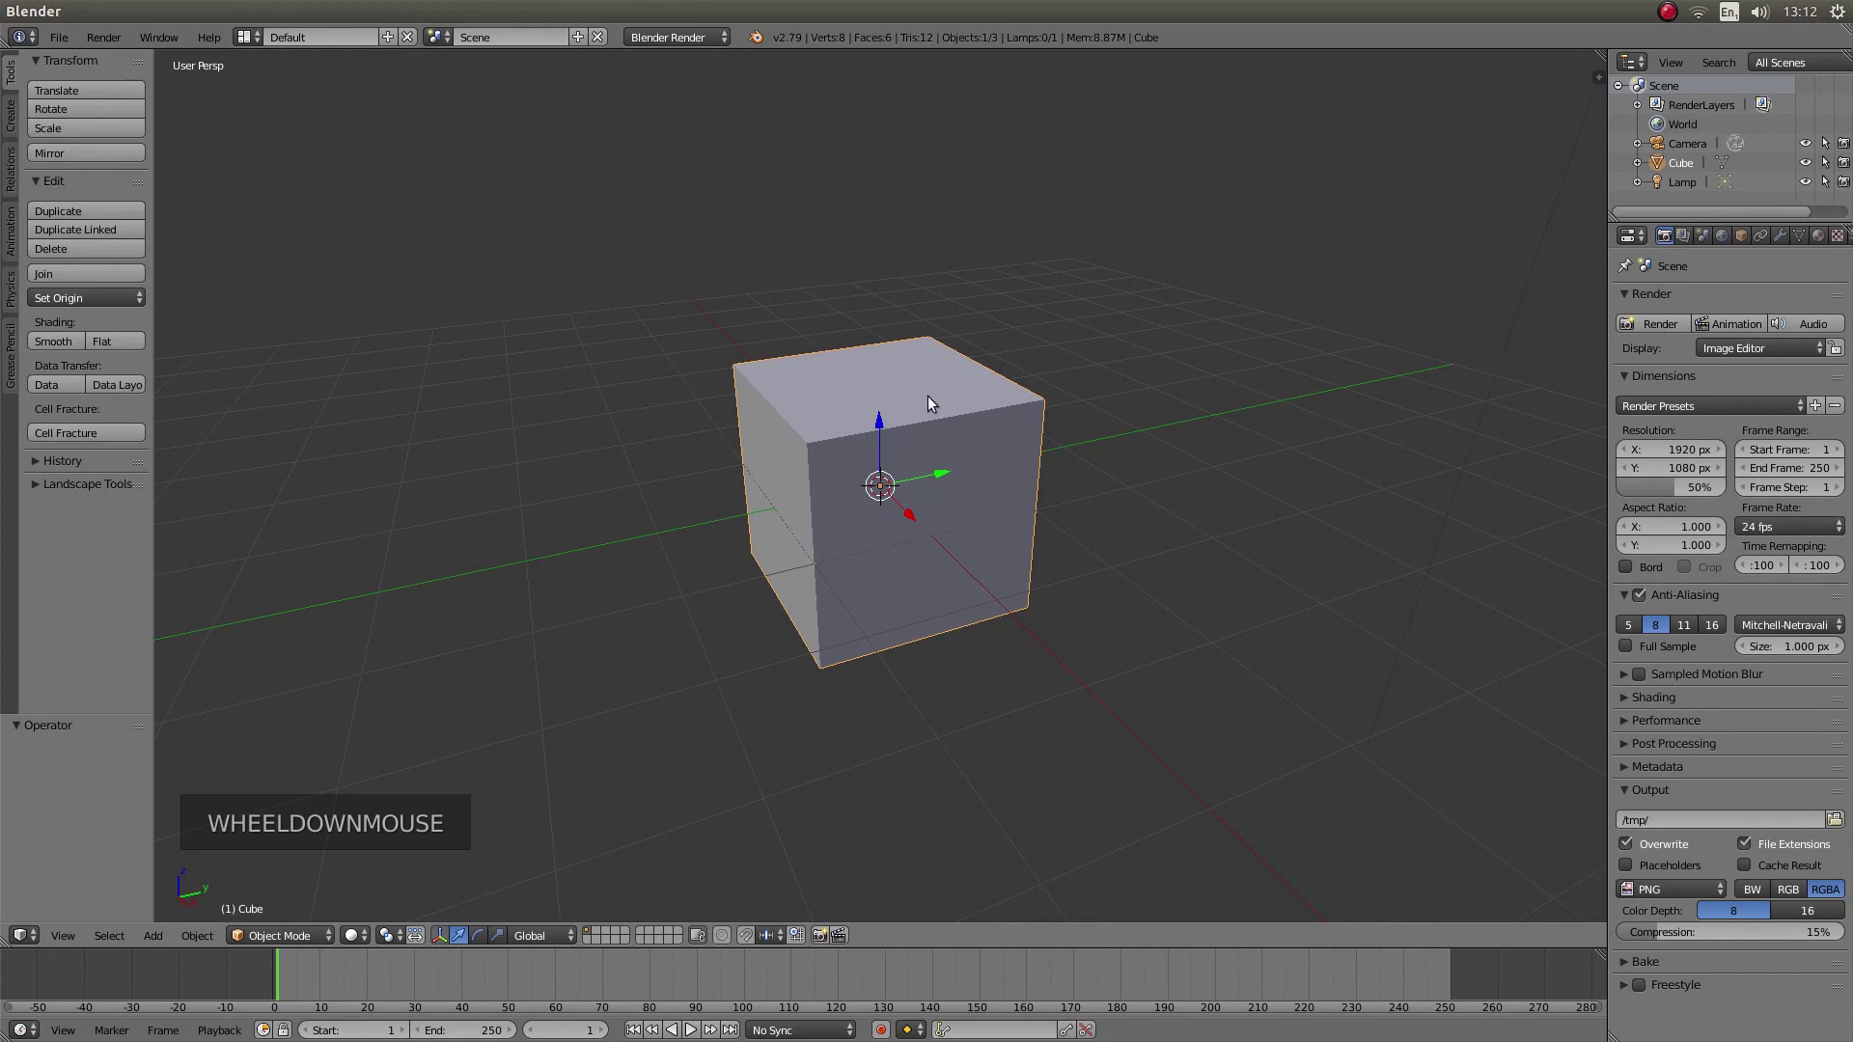
key("x")
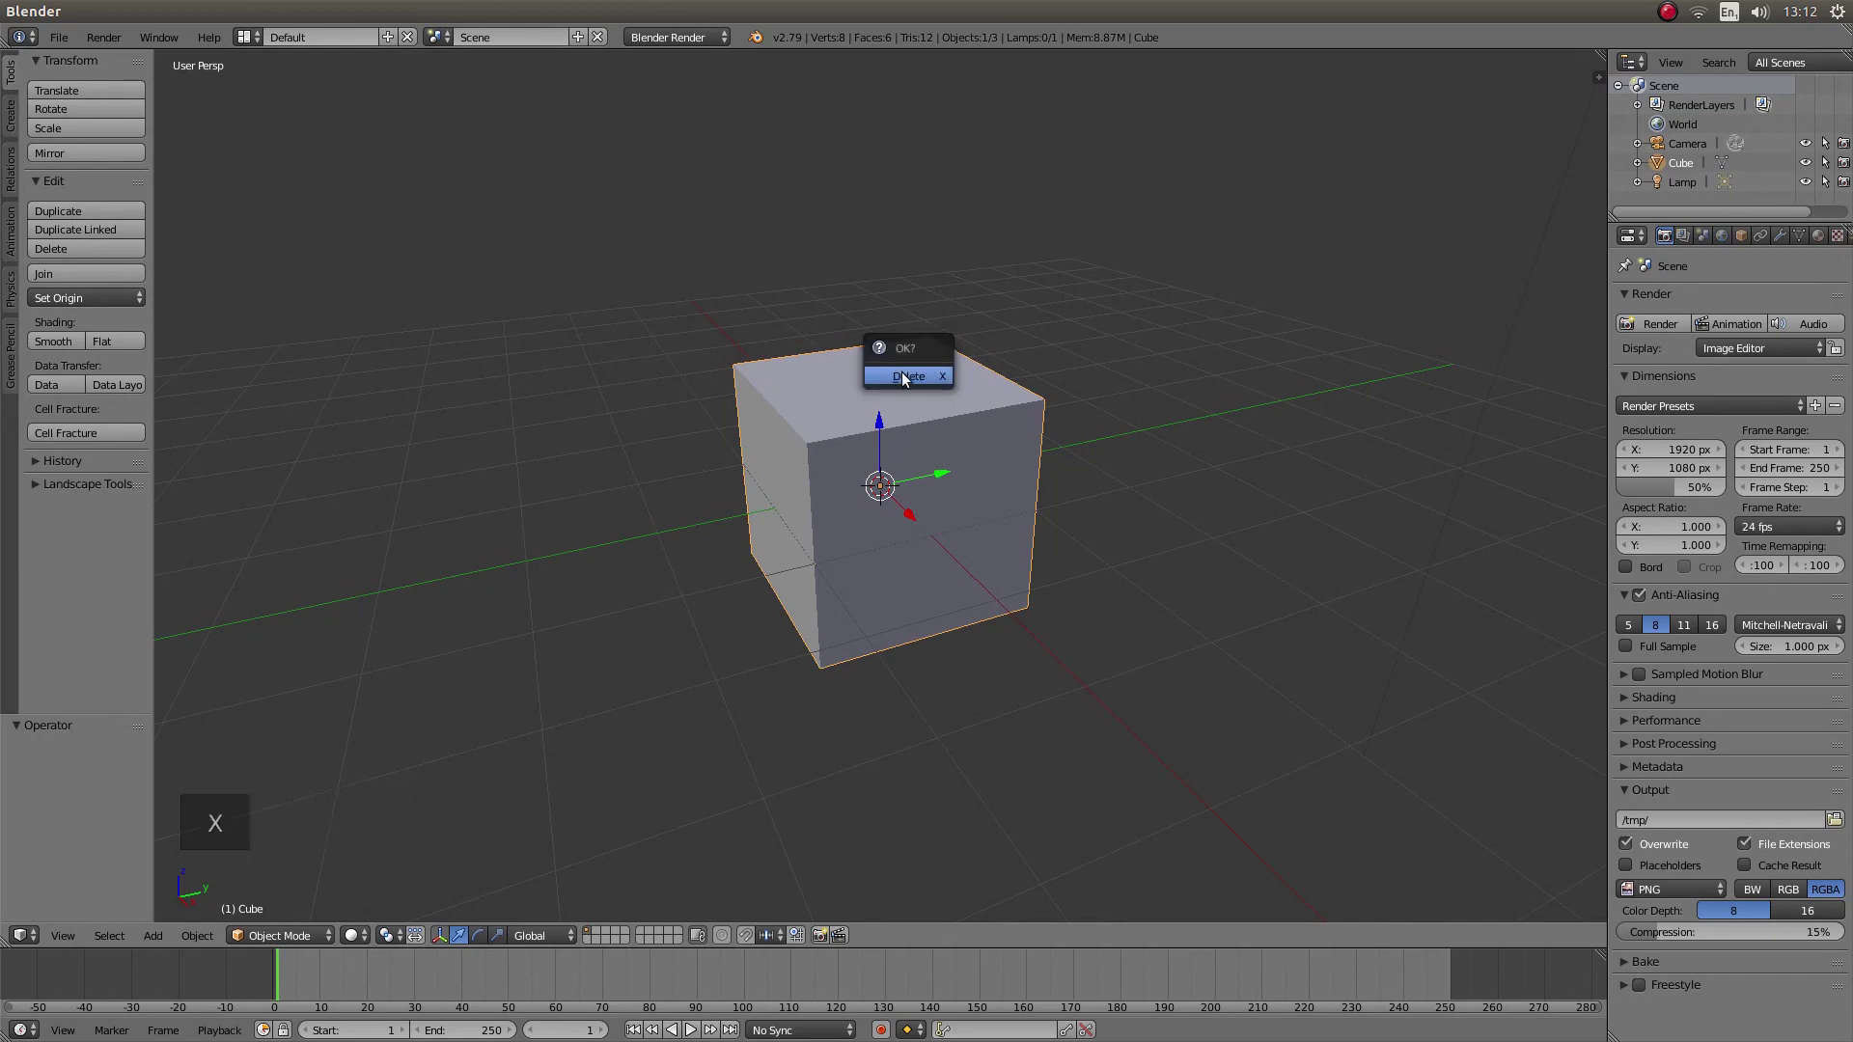
left_click(912, 378)
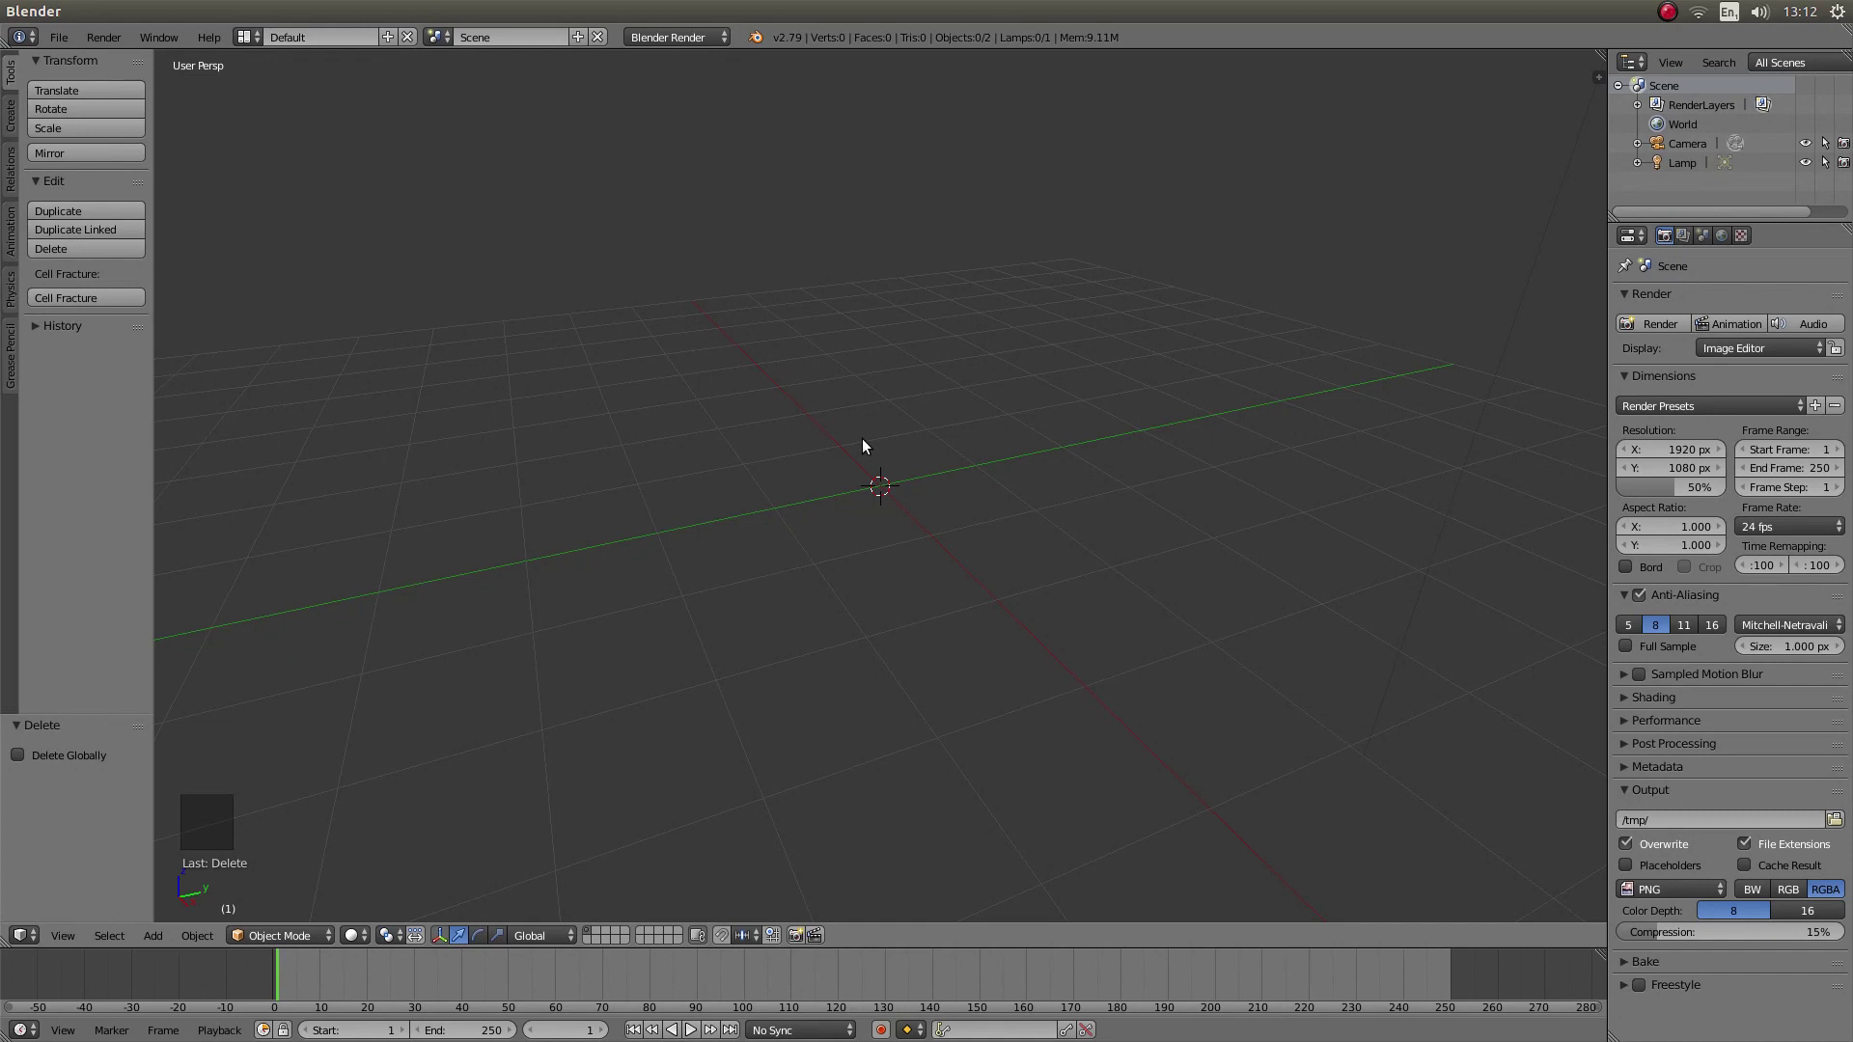
key("shift+a")
mouse_move(831, 442)
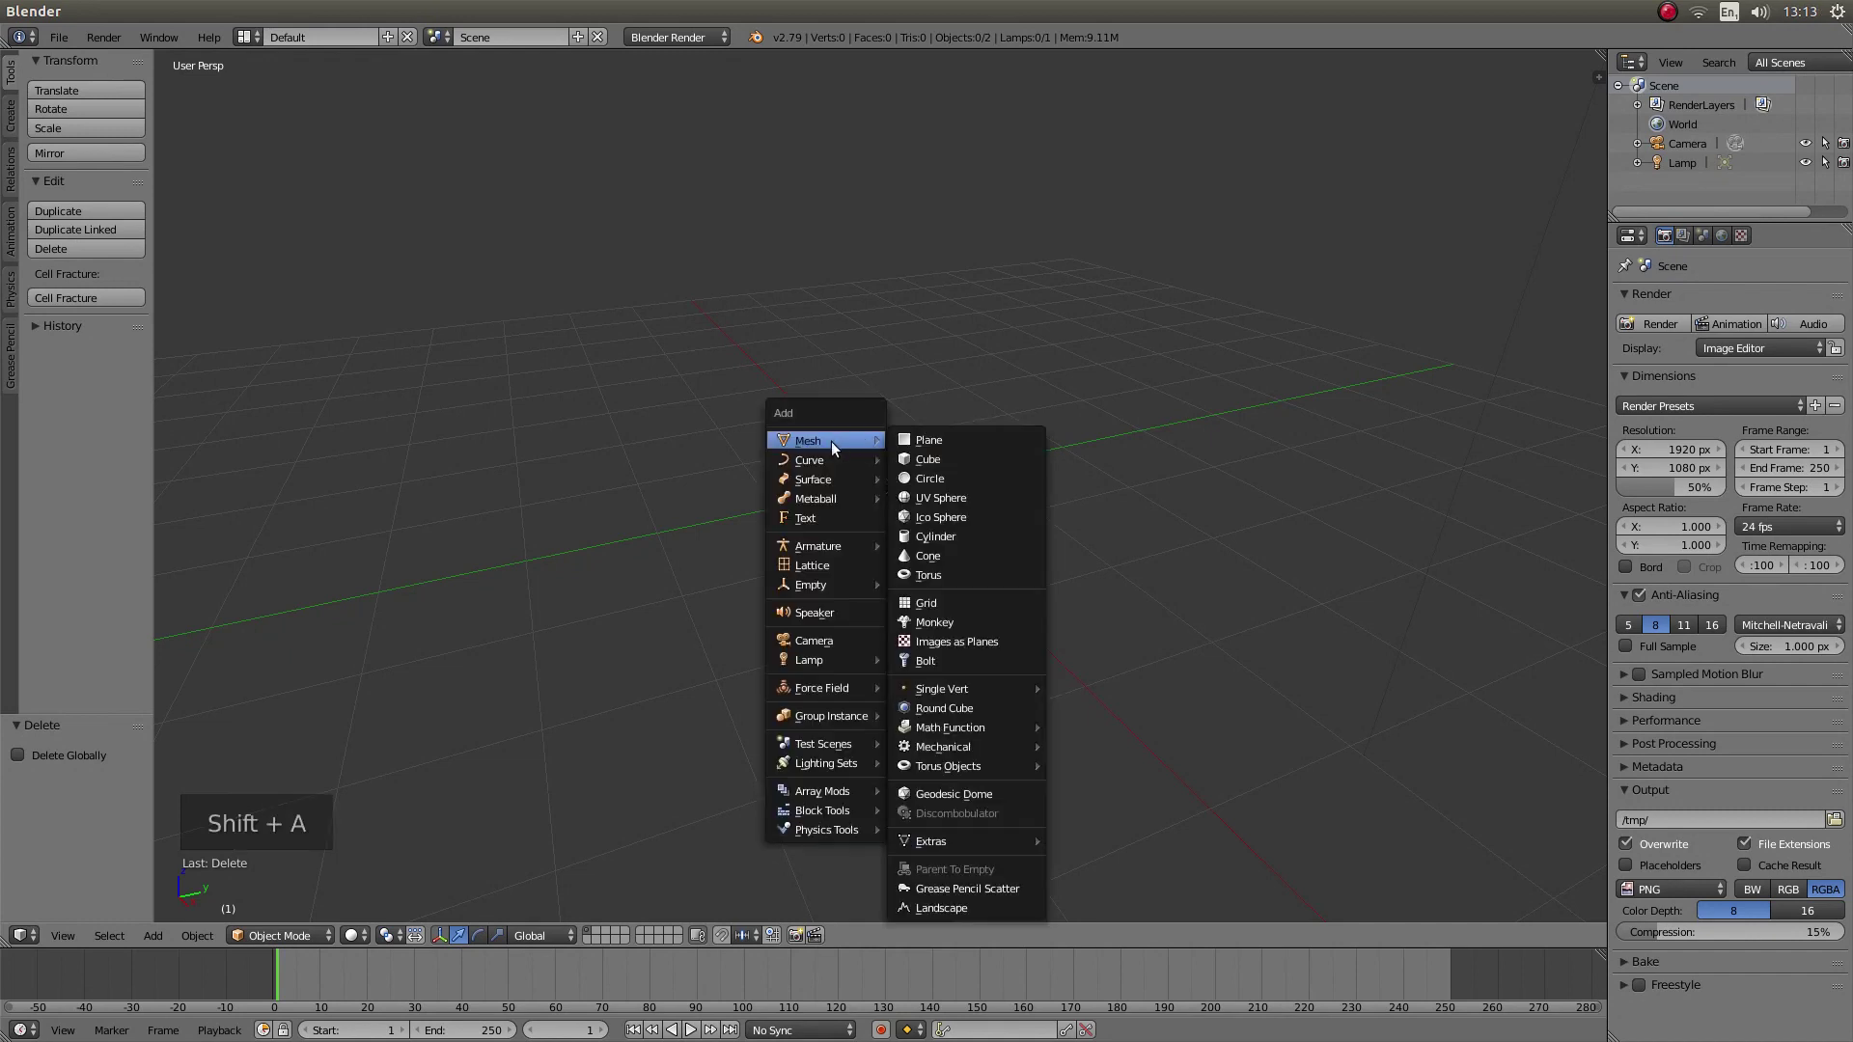
left_click(964, 496)
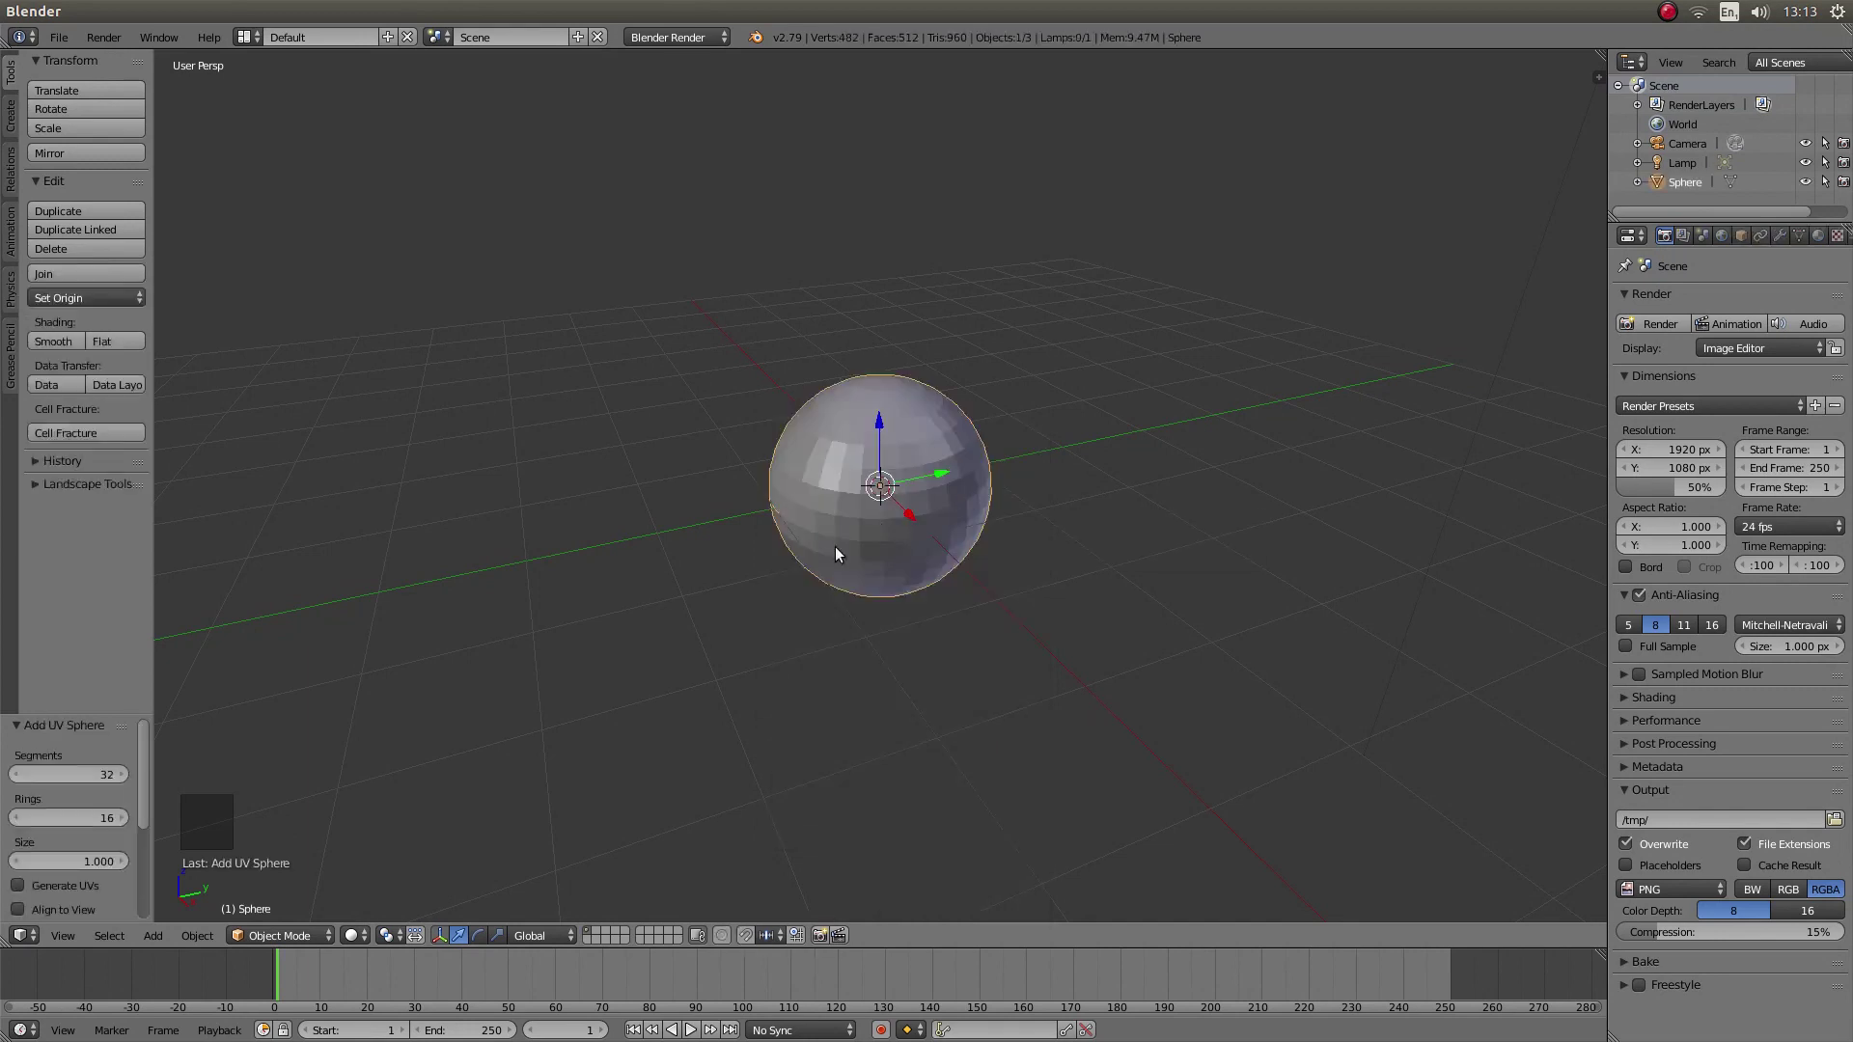
Switch to an orthographic front view of the sphere.
key("KP_1")
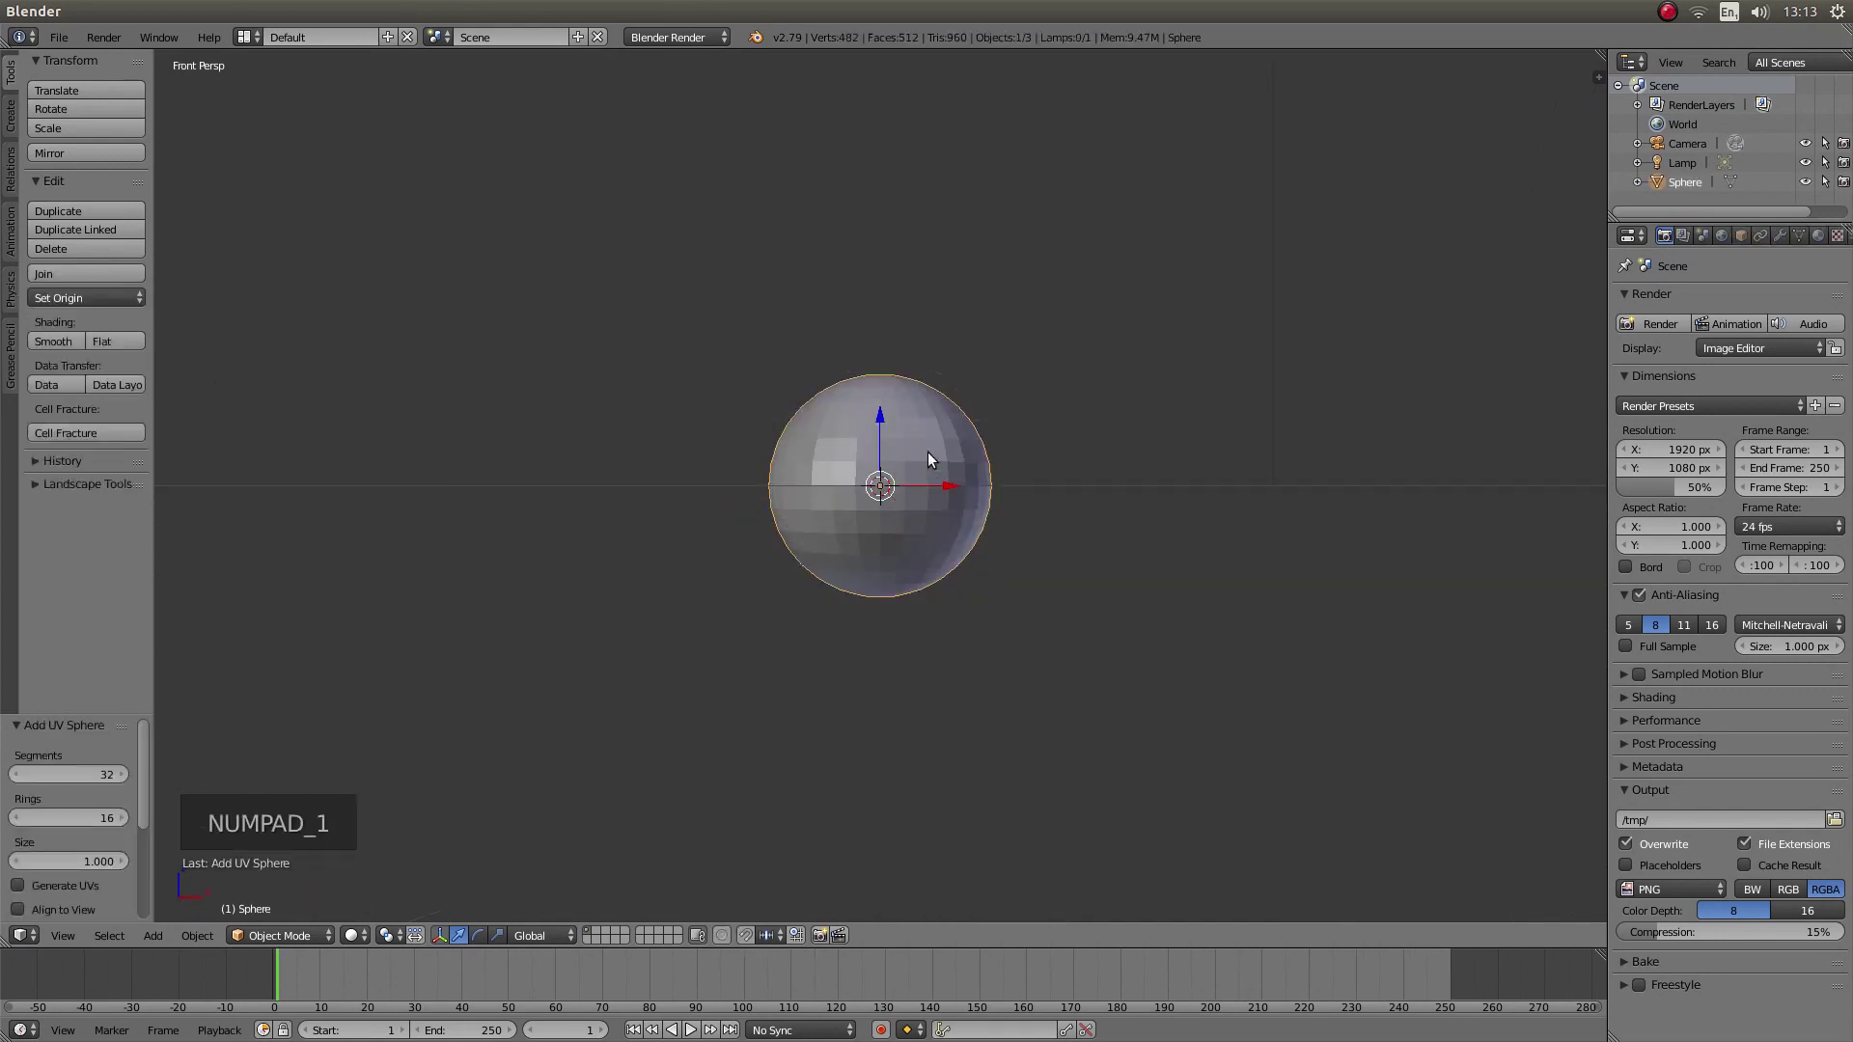
key("KP_5")
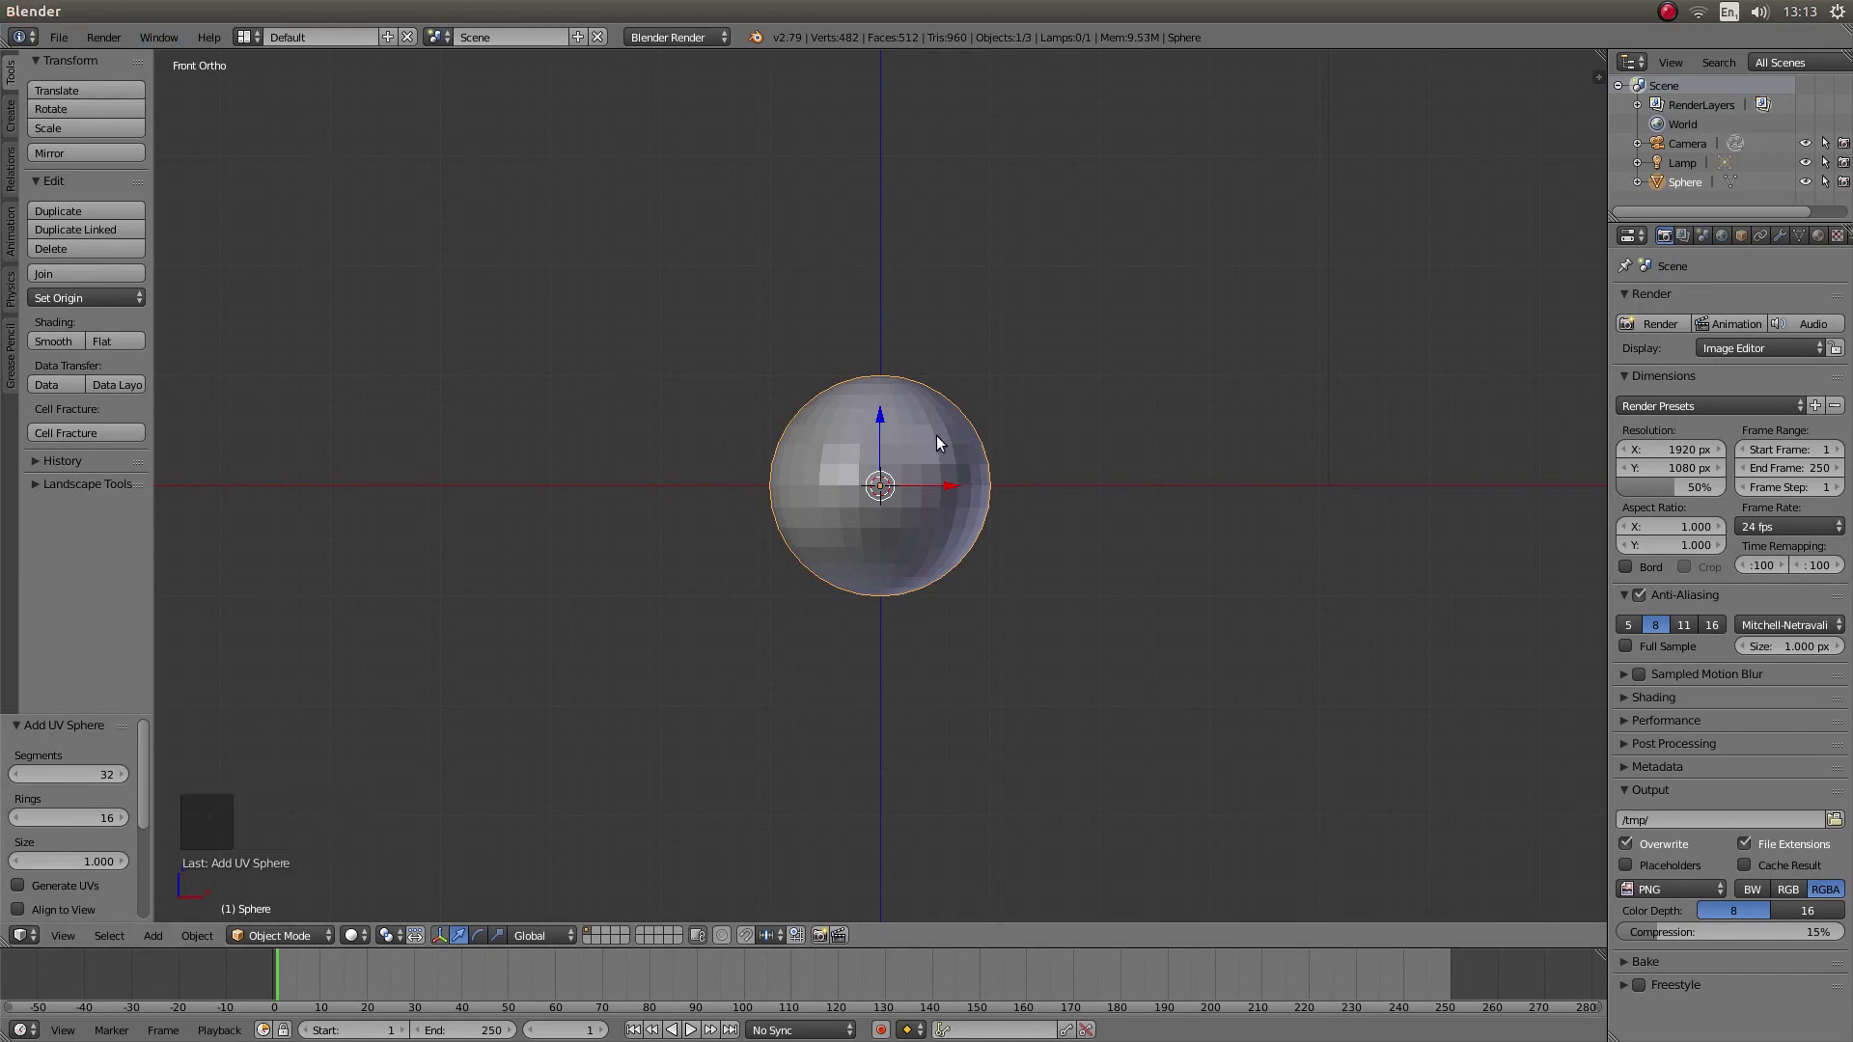
scroll(932, 484, "up", 2)
scroll(934, 491, "up", 3)
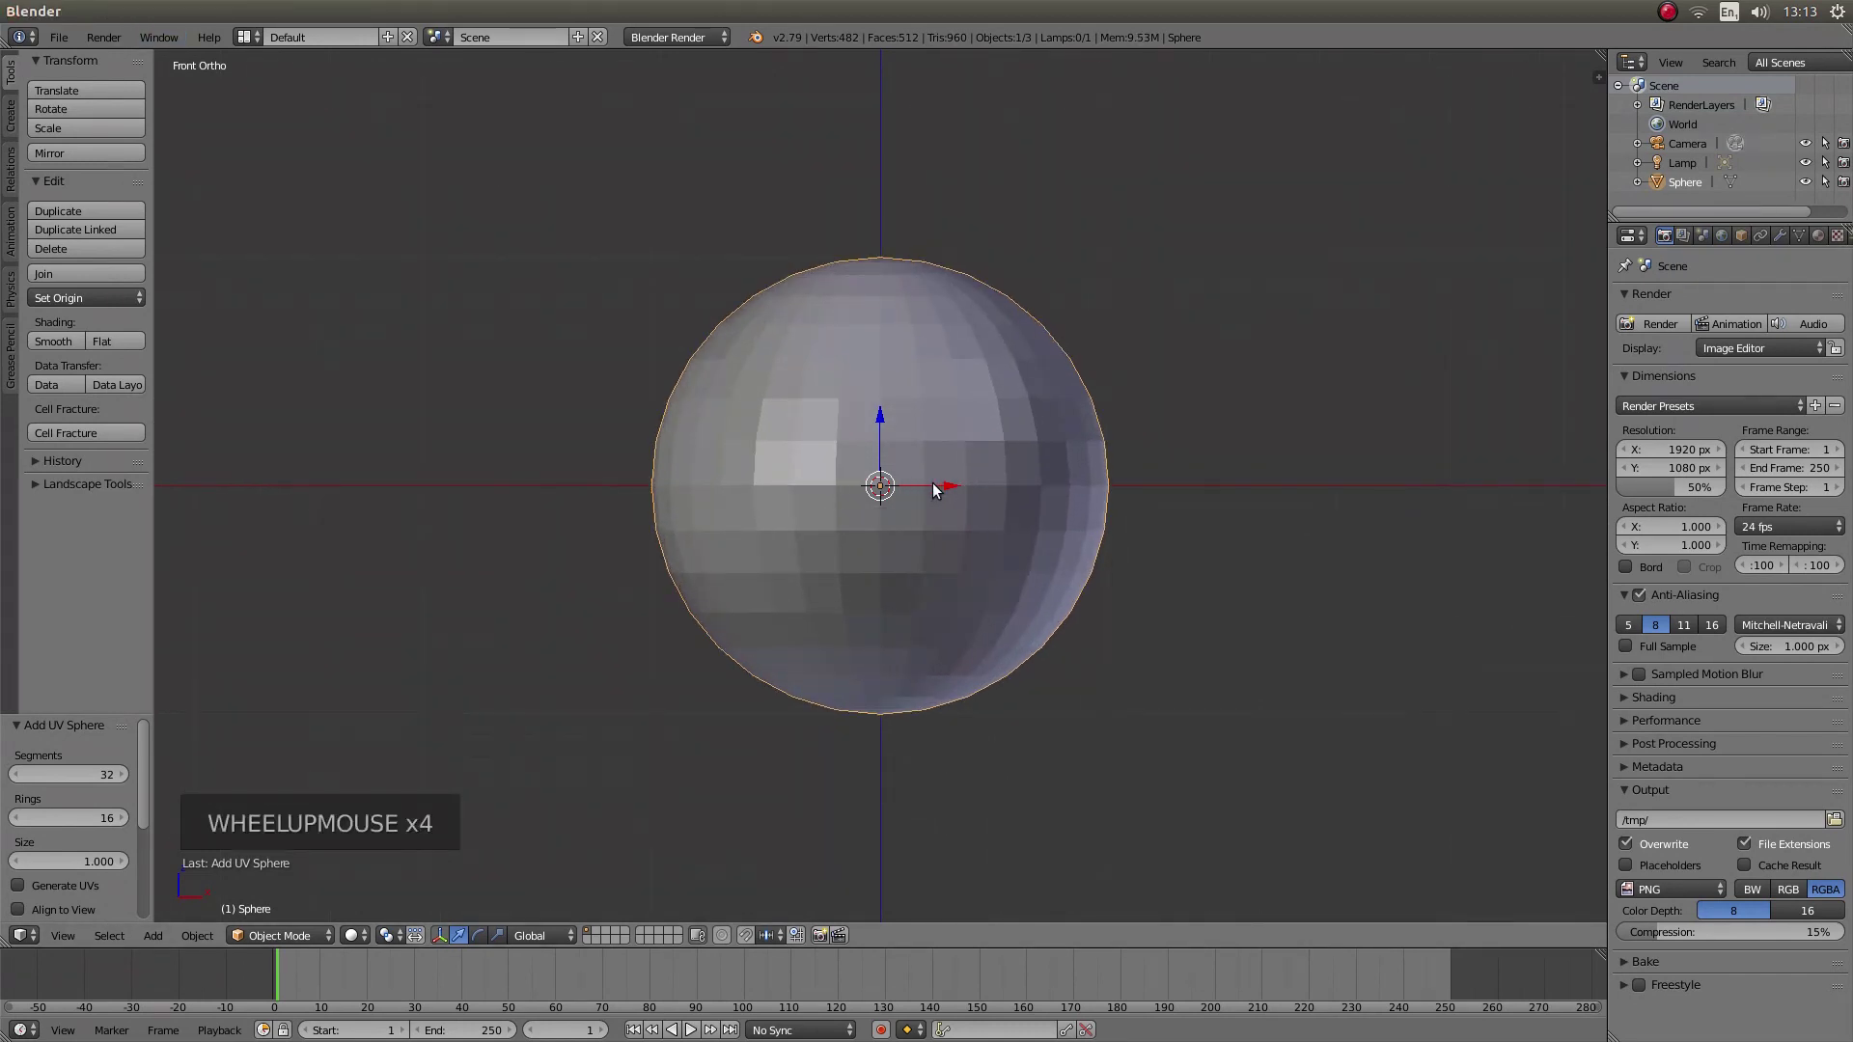
scroll(935, 491, "down", 1)
scroll(934, 490, "up", 1)
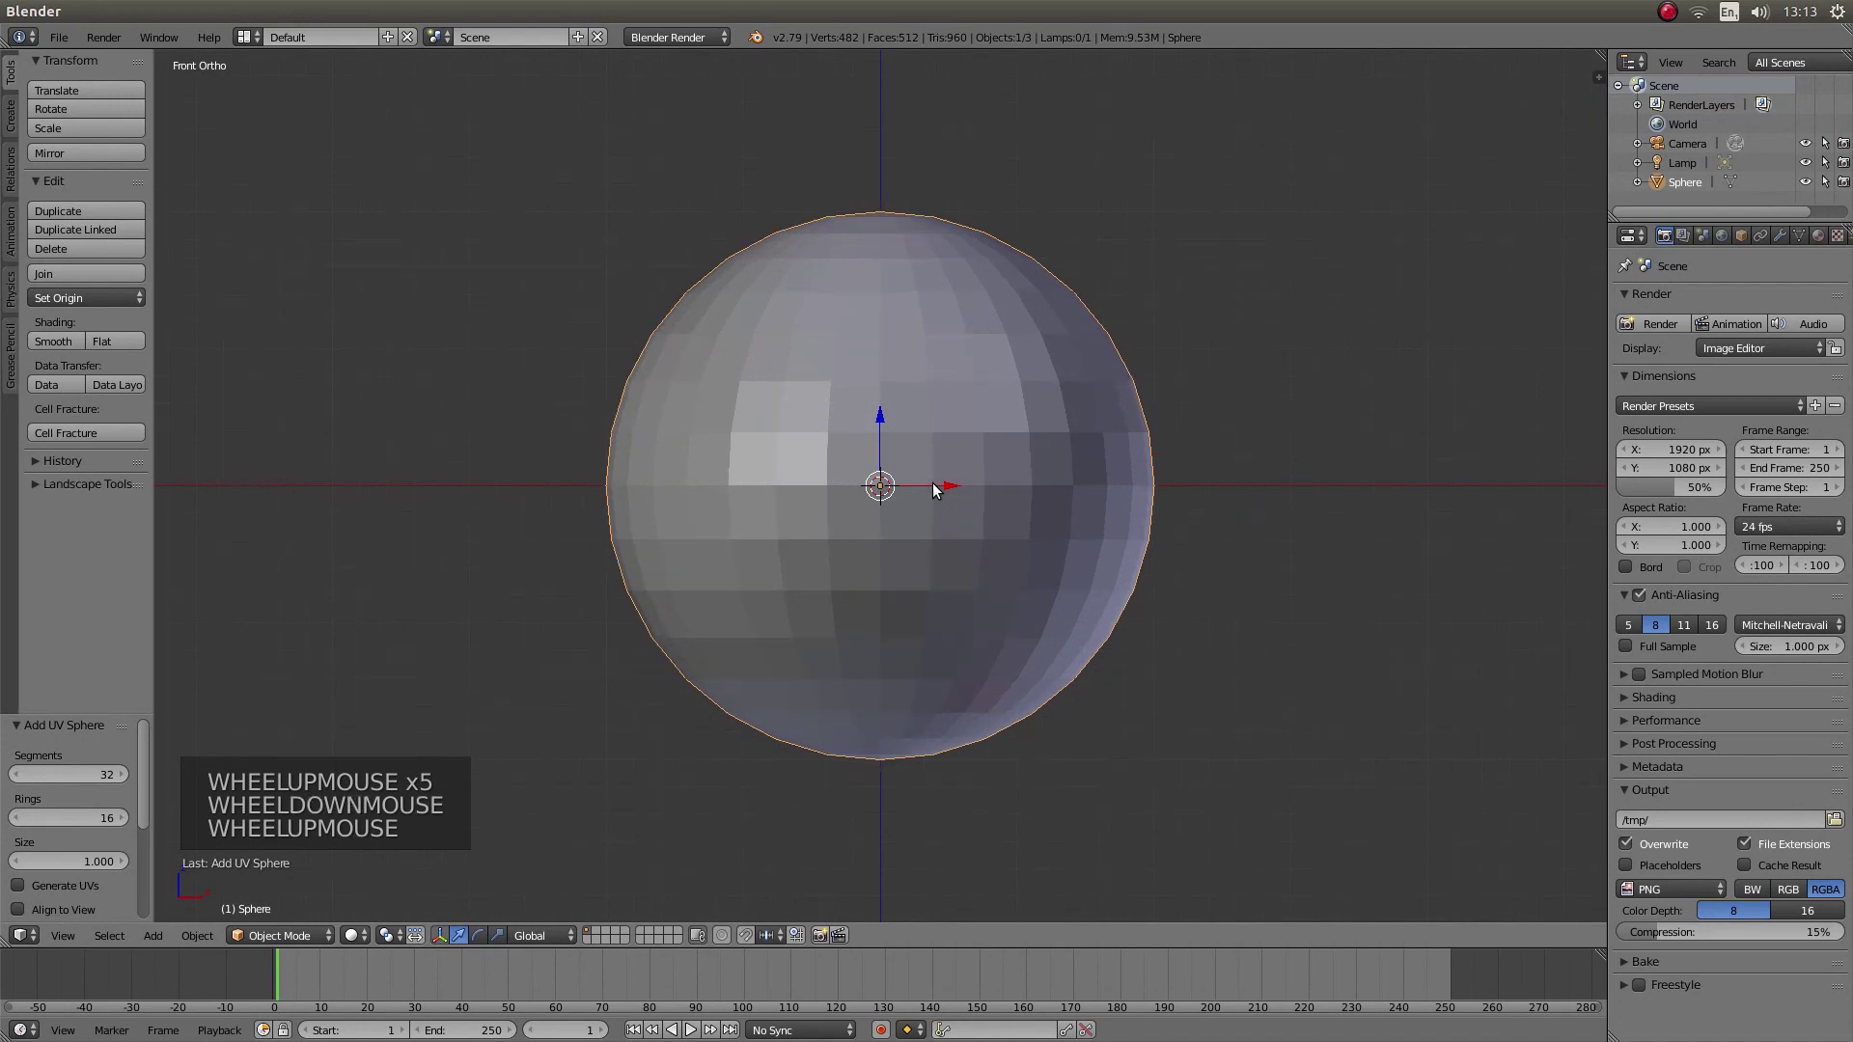
In Edit Mode, delete only the sphere's faces, keeping its edges.
key("Tab")
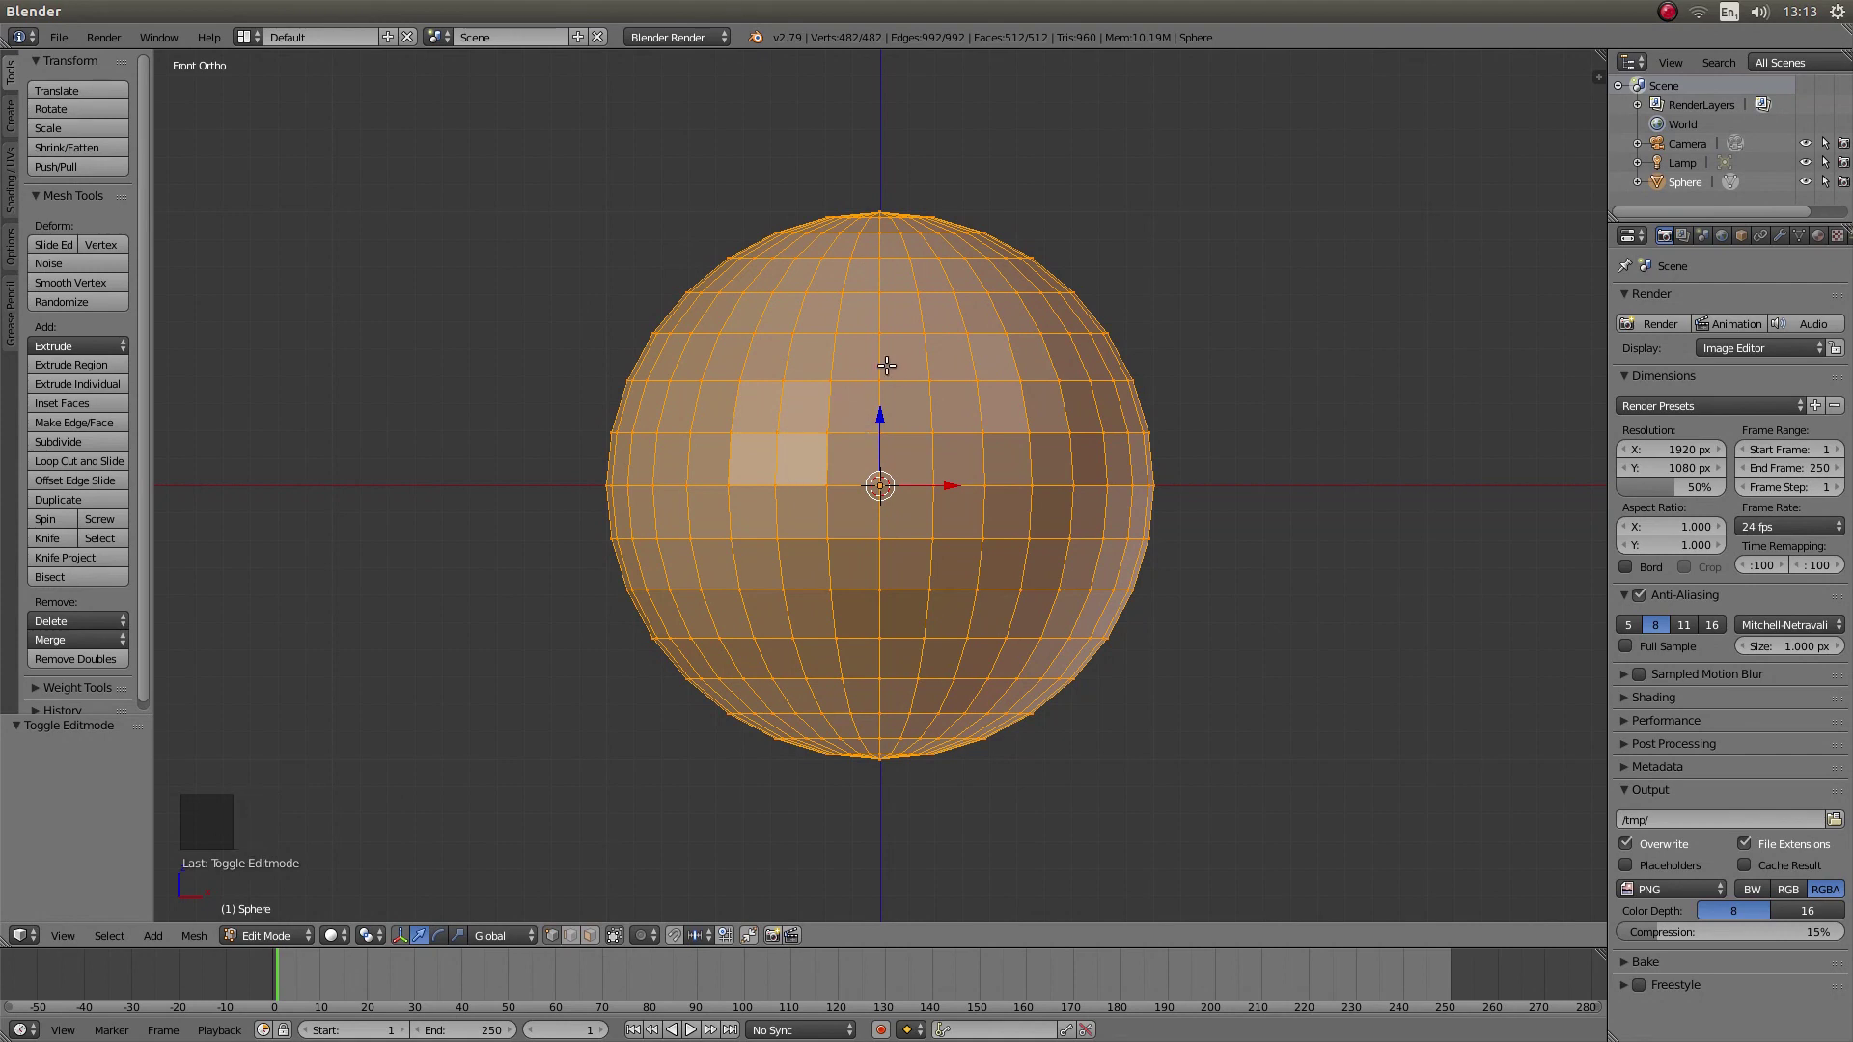
key("x")
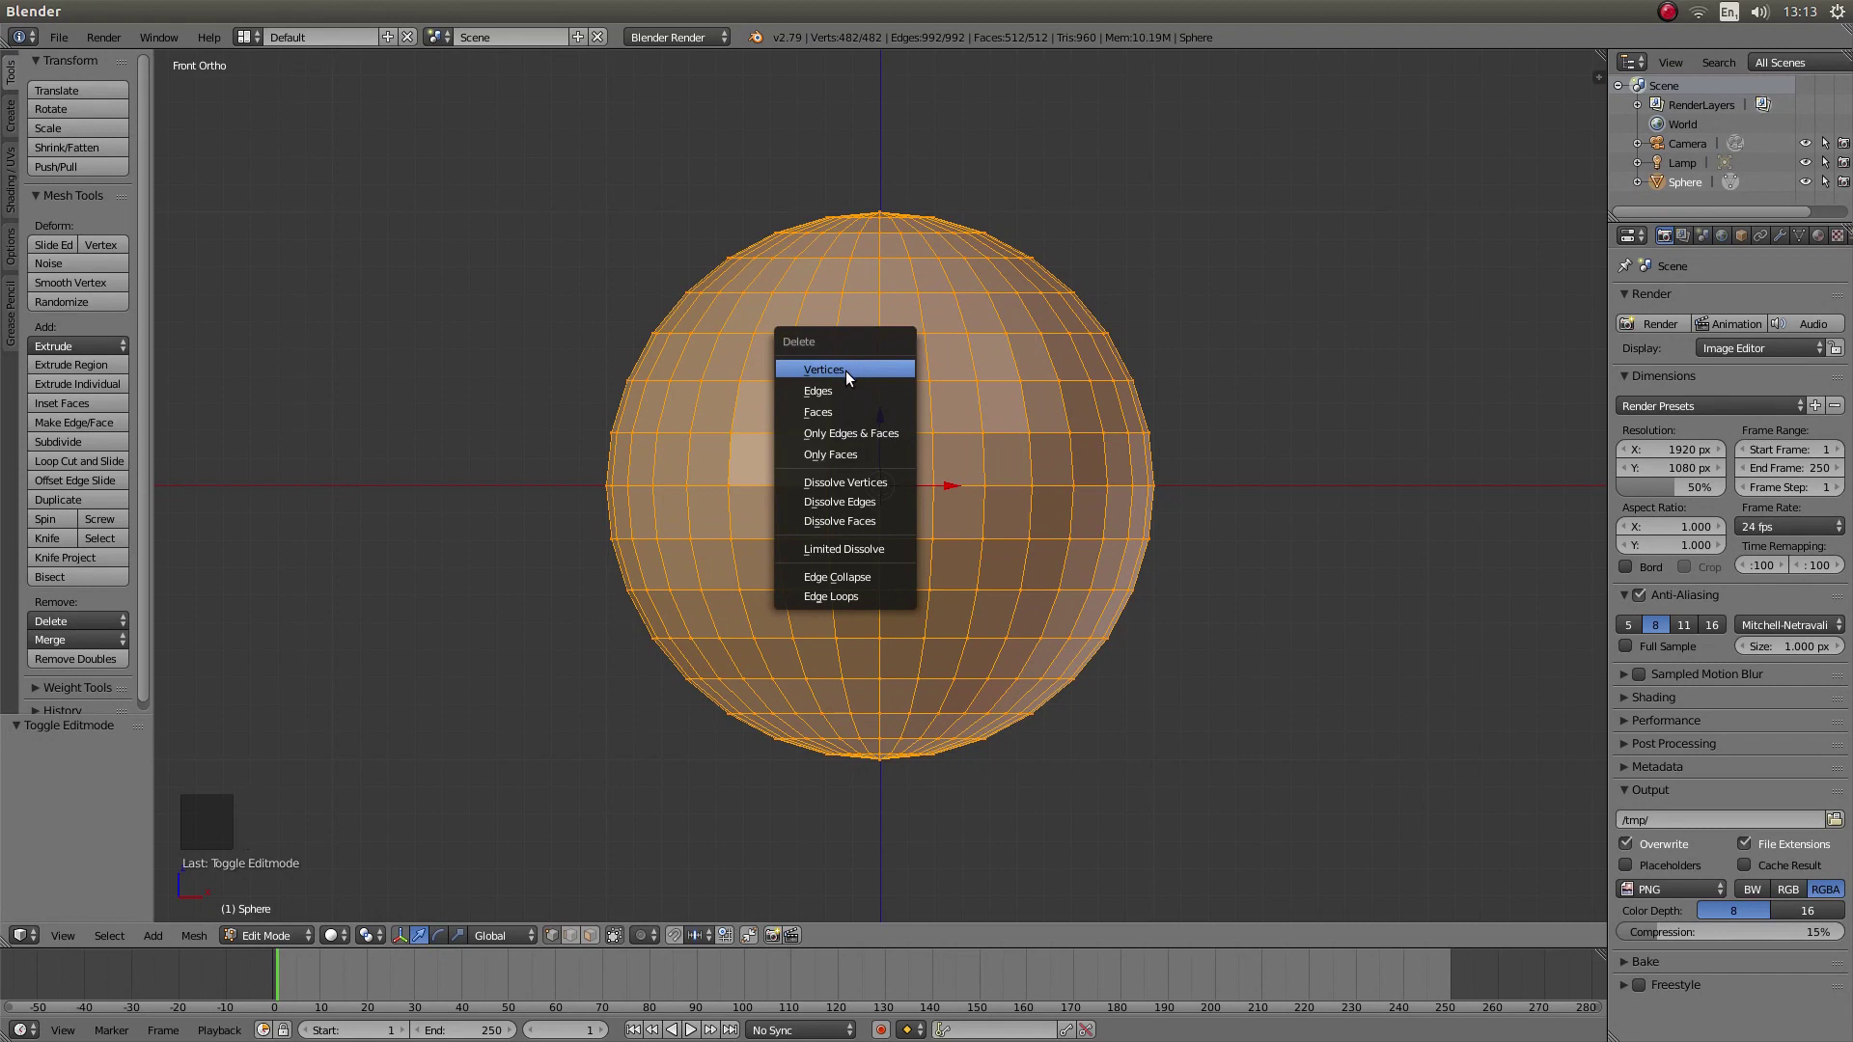
left_click(859, 455)
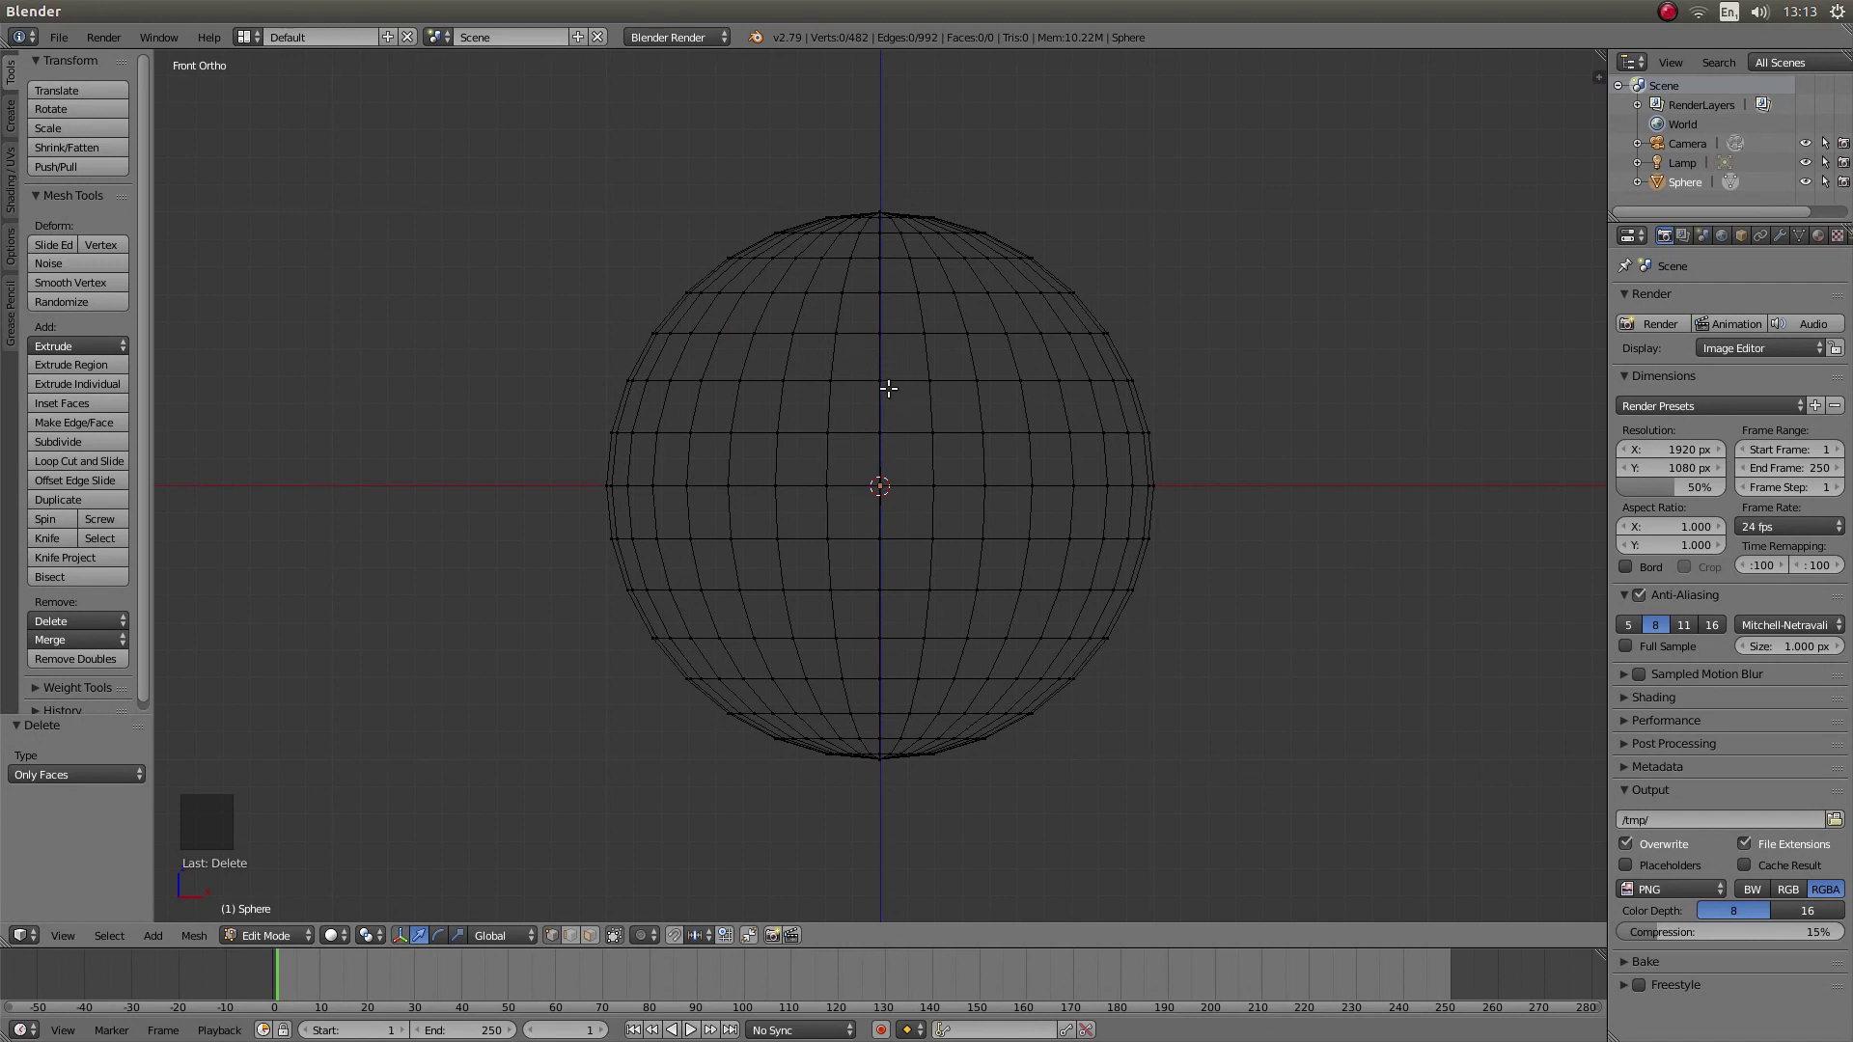
Select all and subdivide the wire mesh four times, reaching 15,362 vertices.
key("a")
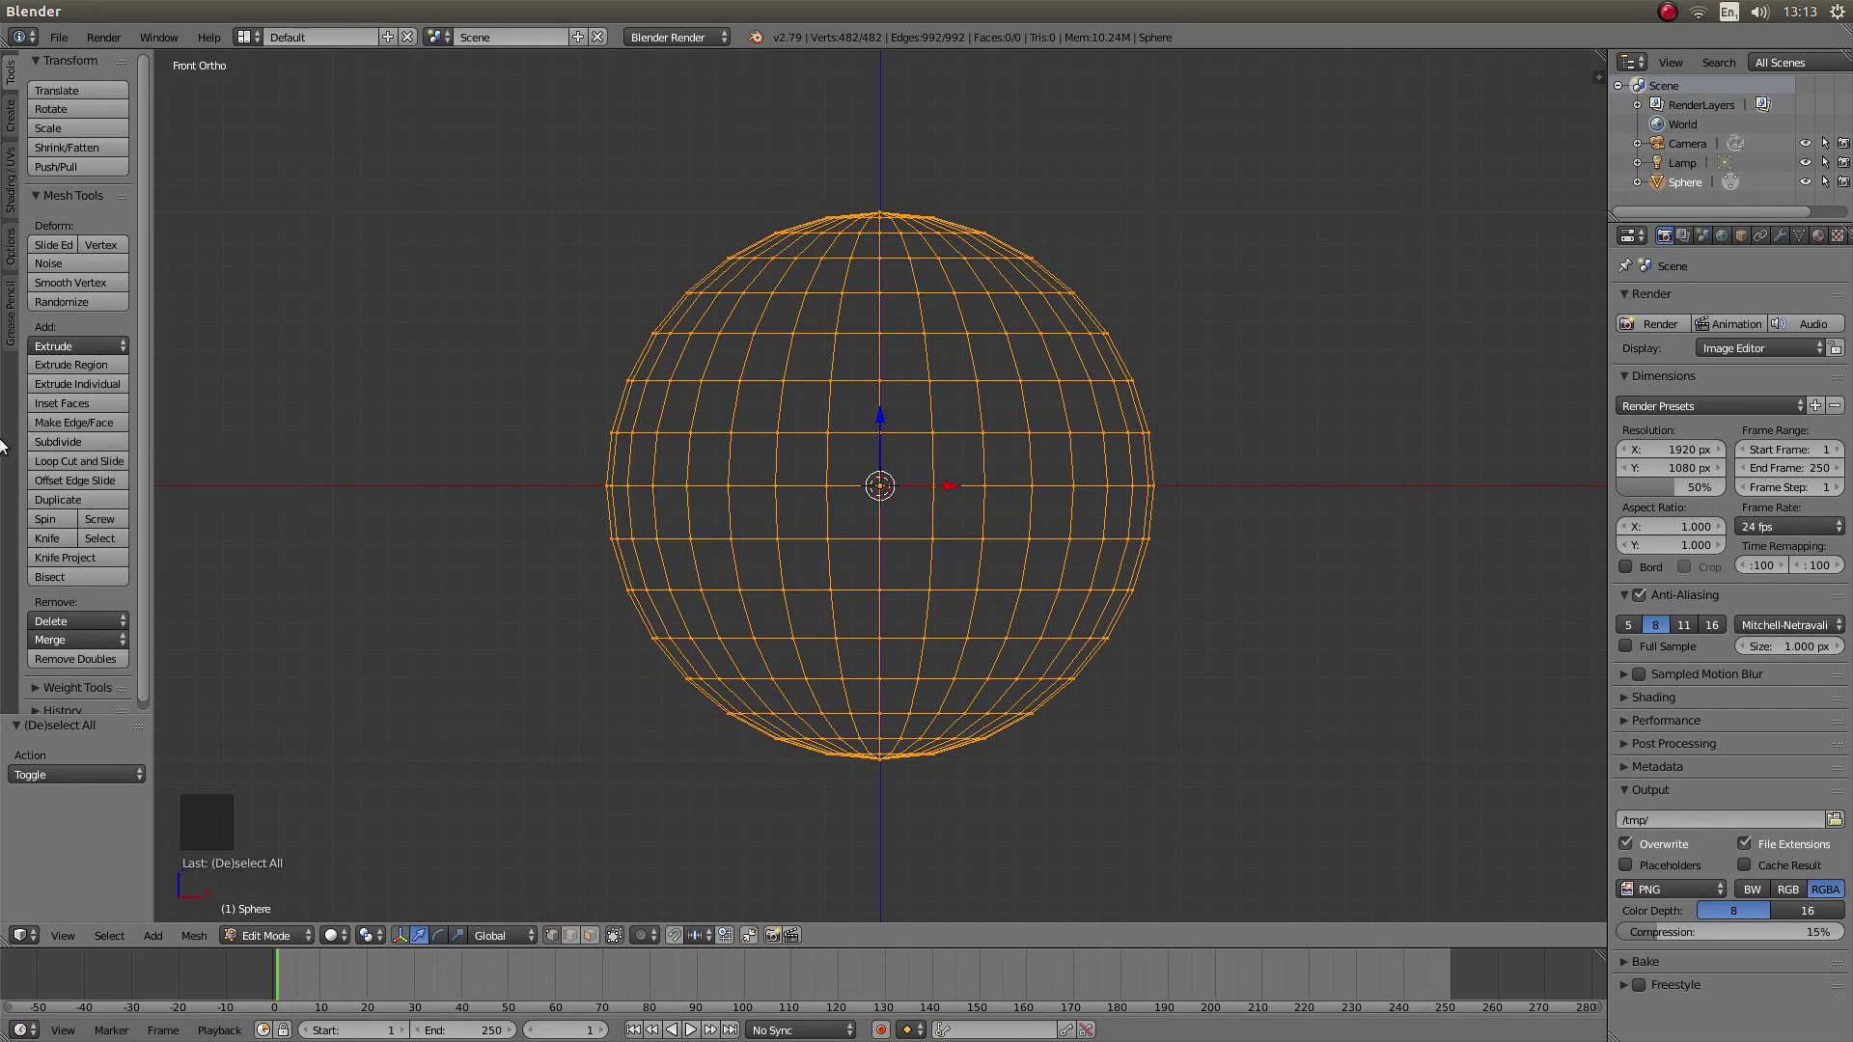
left_click(60, 440)
left_click(60, 441)
left_click(60, 440)
left_click(60, 440)
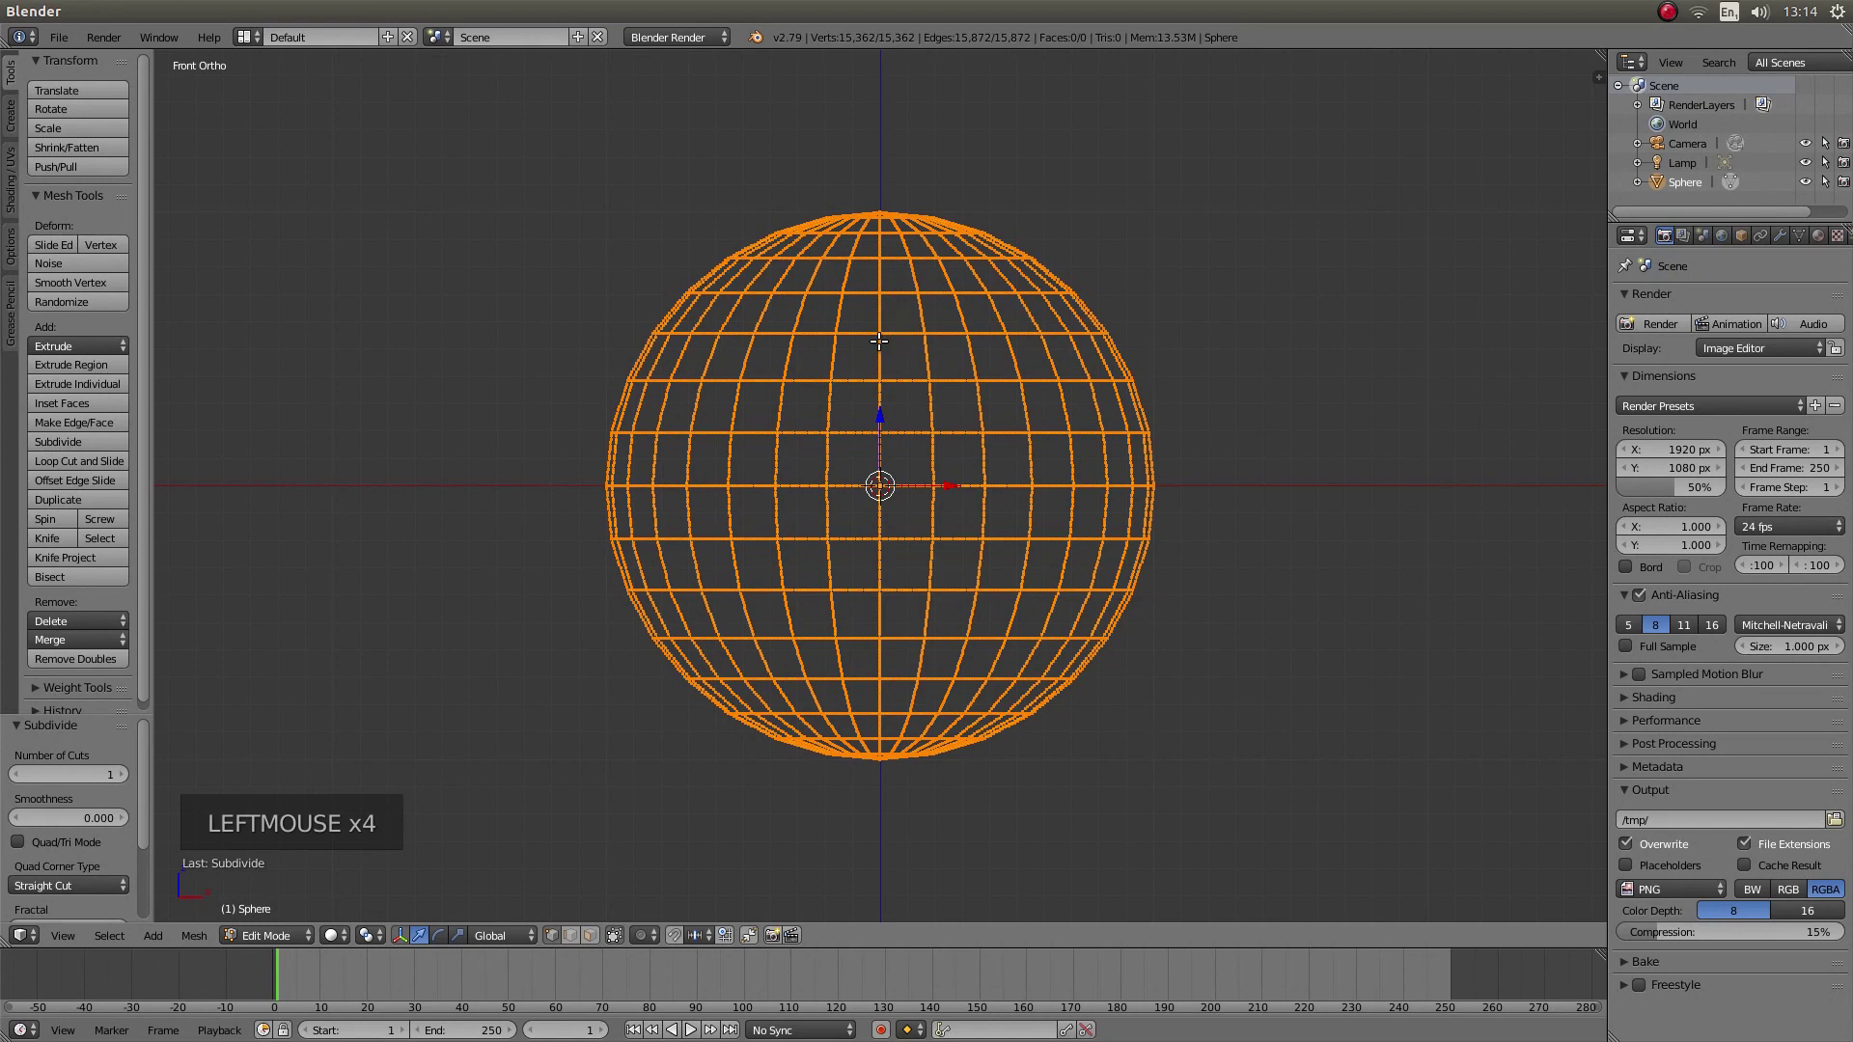
Back in Object Mode, convert the wire sphere to a curve with Curve from Mesh/Text.
key("Tab")
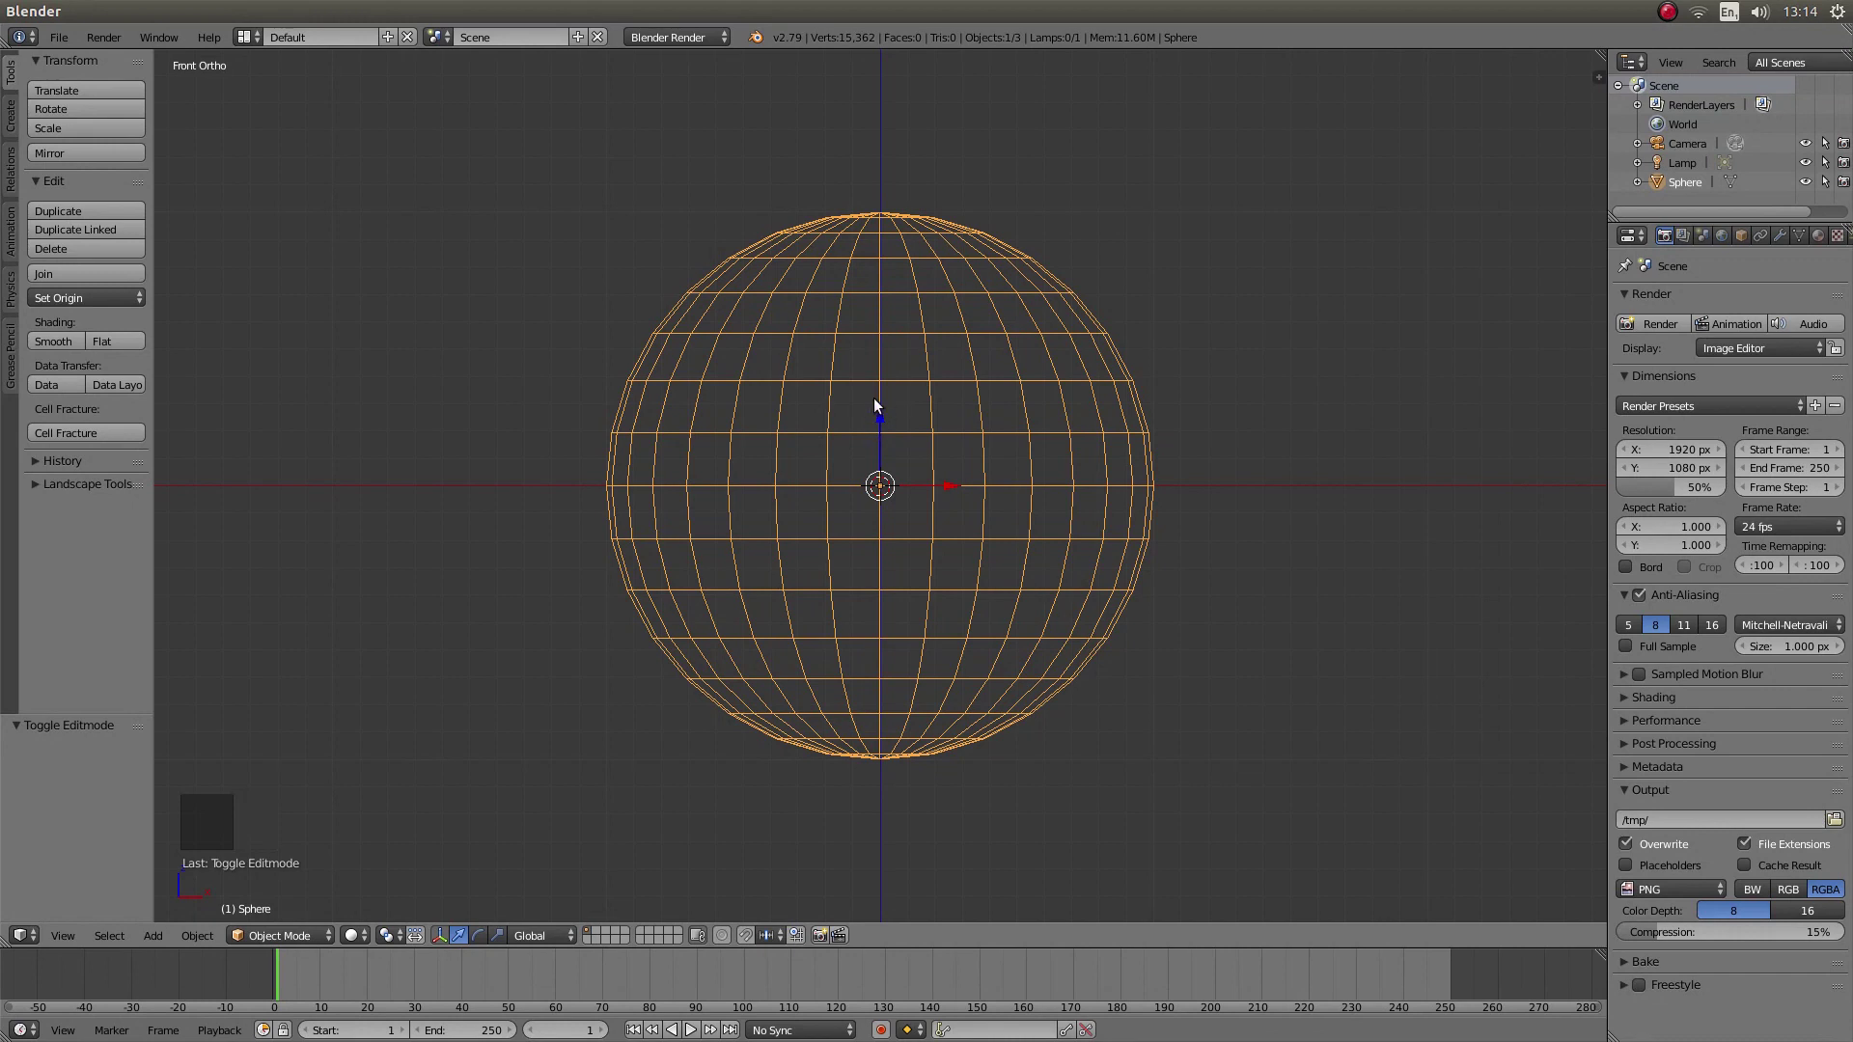
key("alt+c")
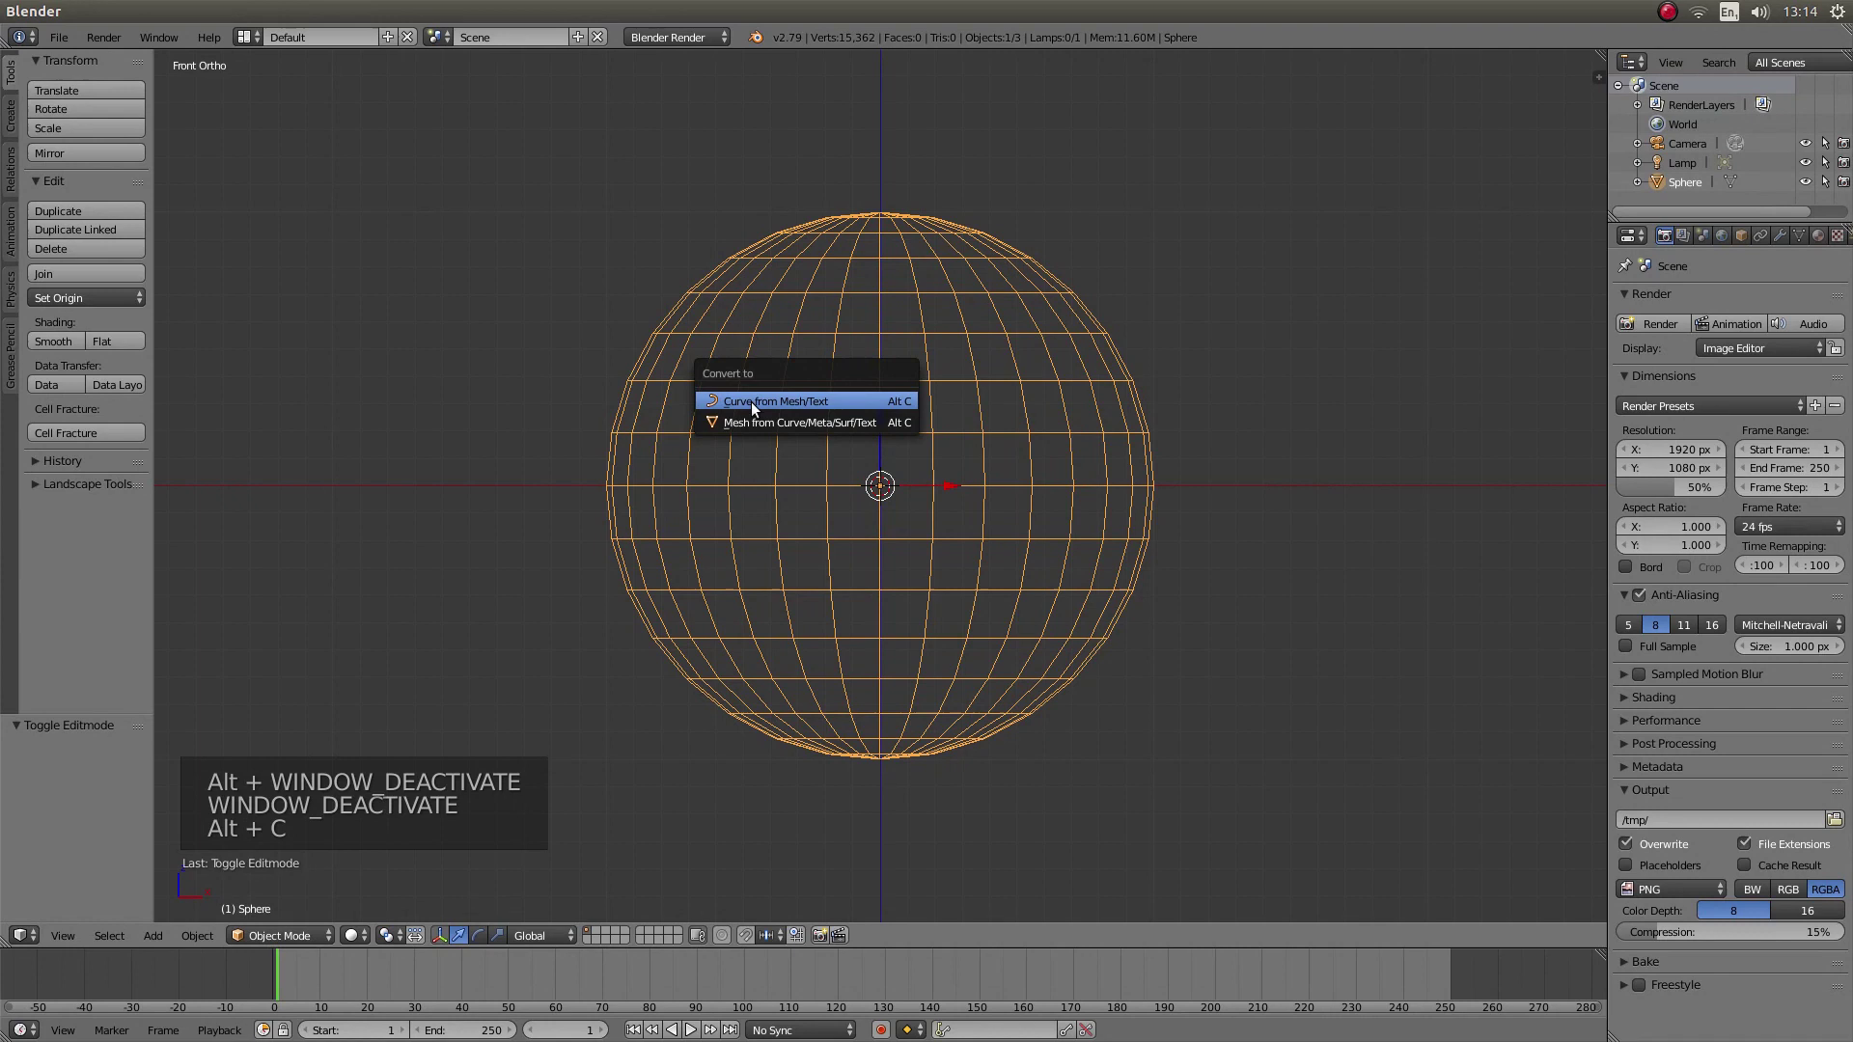
left_click(821, 405)
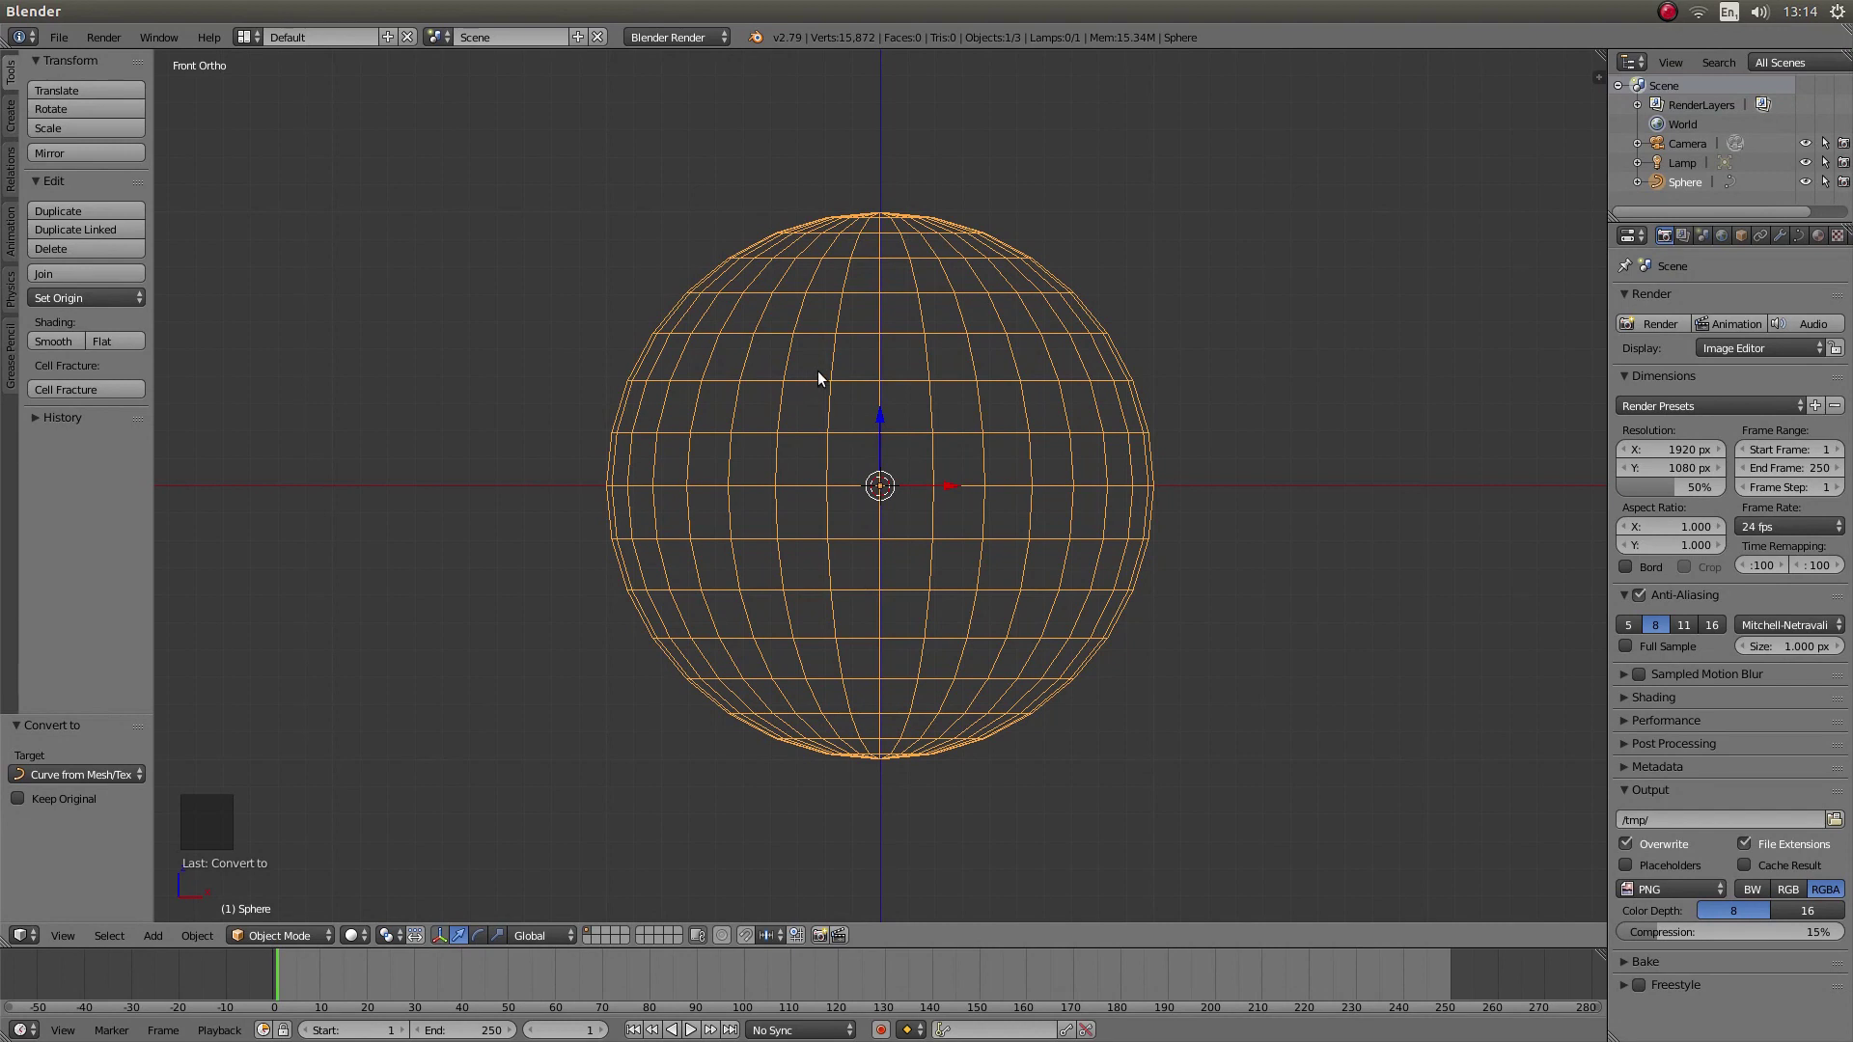
Add a Bezier circle and rotate it 90° about X.
key("shift+a")
mouse_move(819, 372)
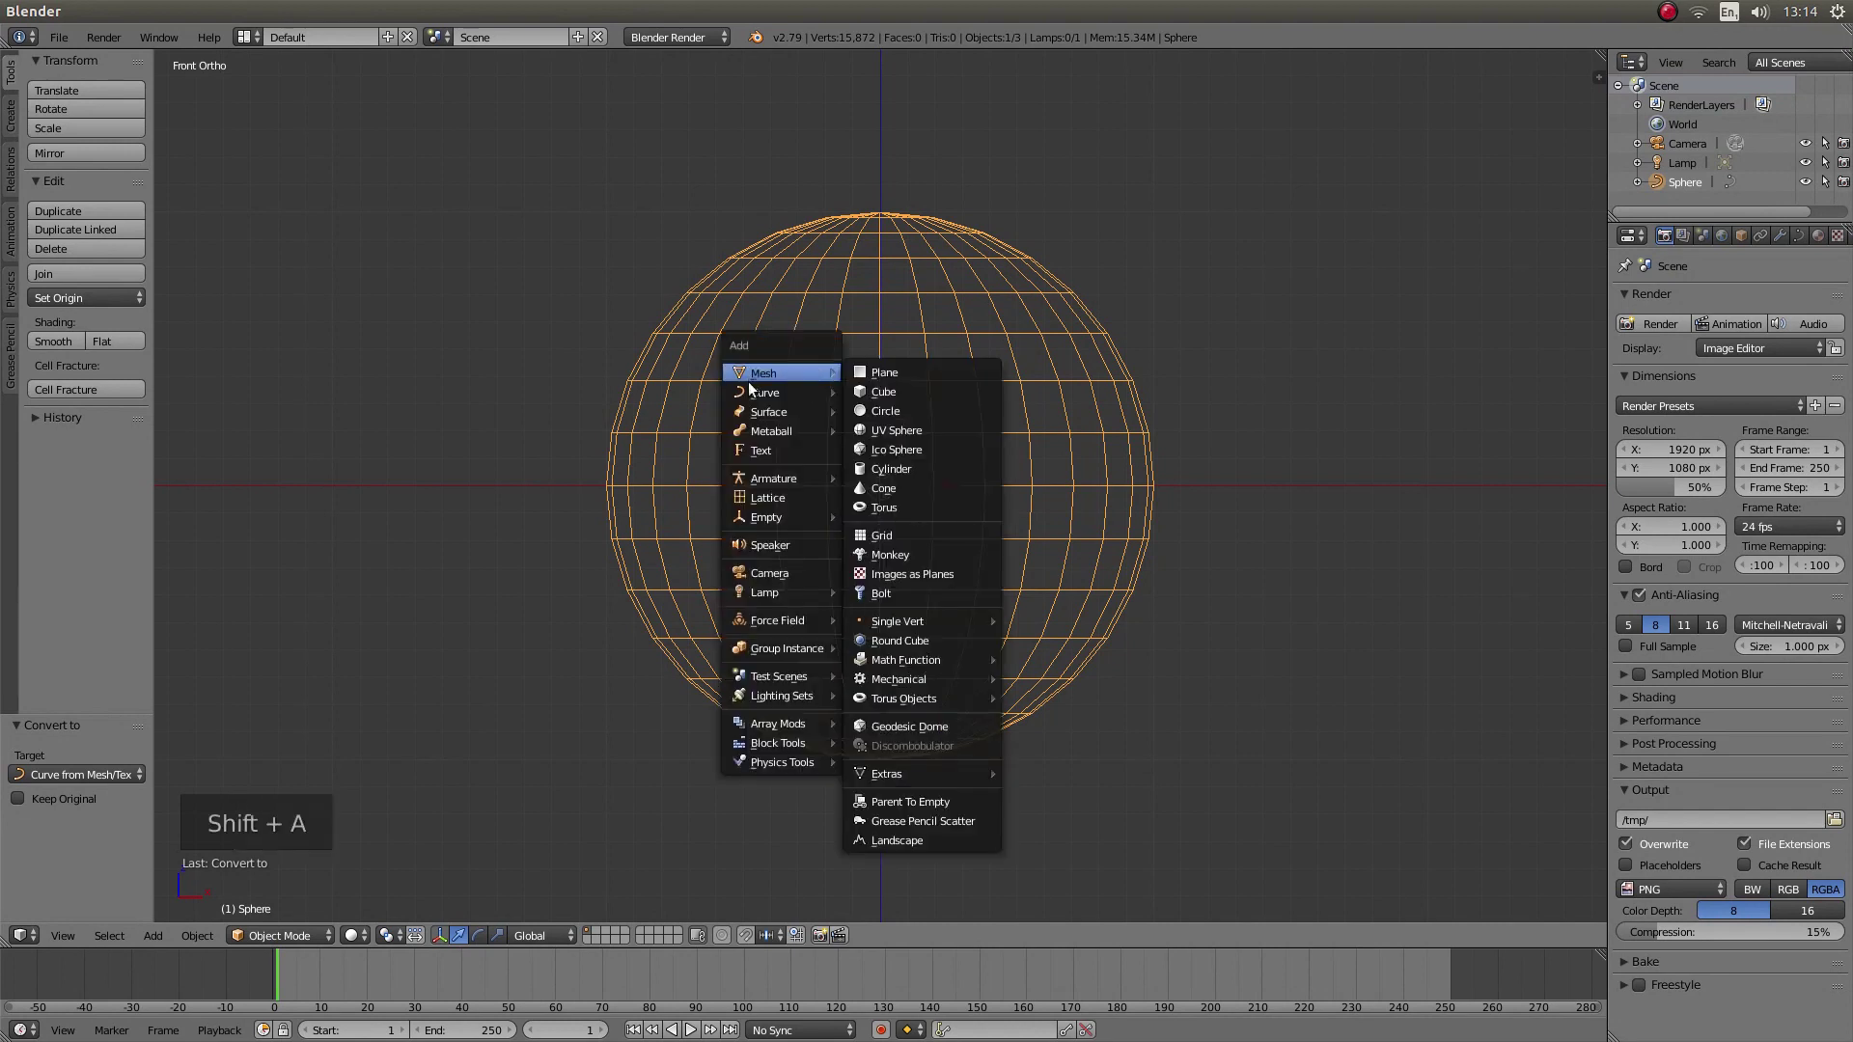
mouse_move(768, 392)
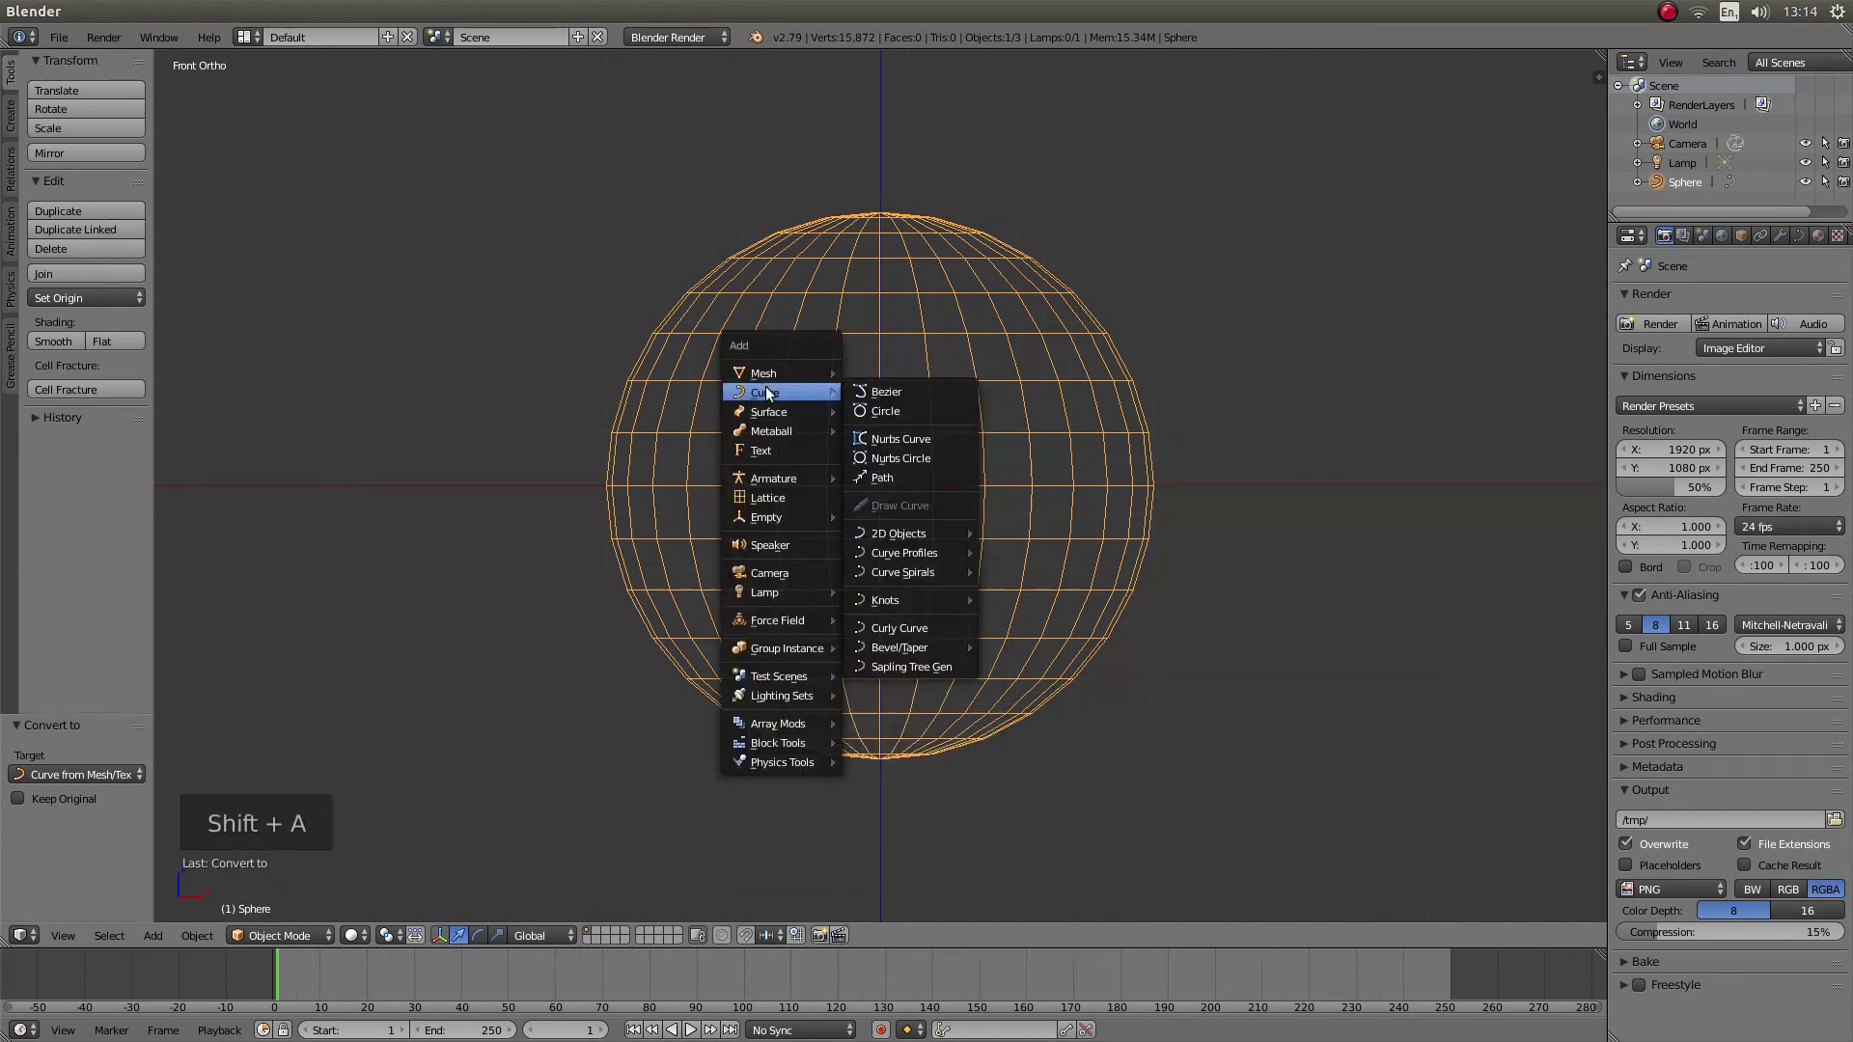
left_click(906, 411)
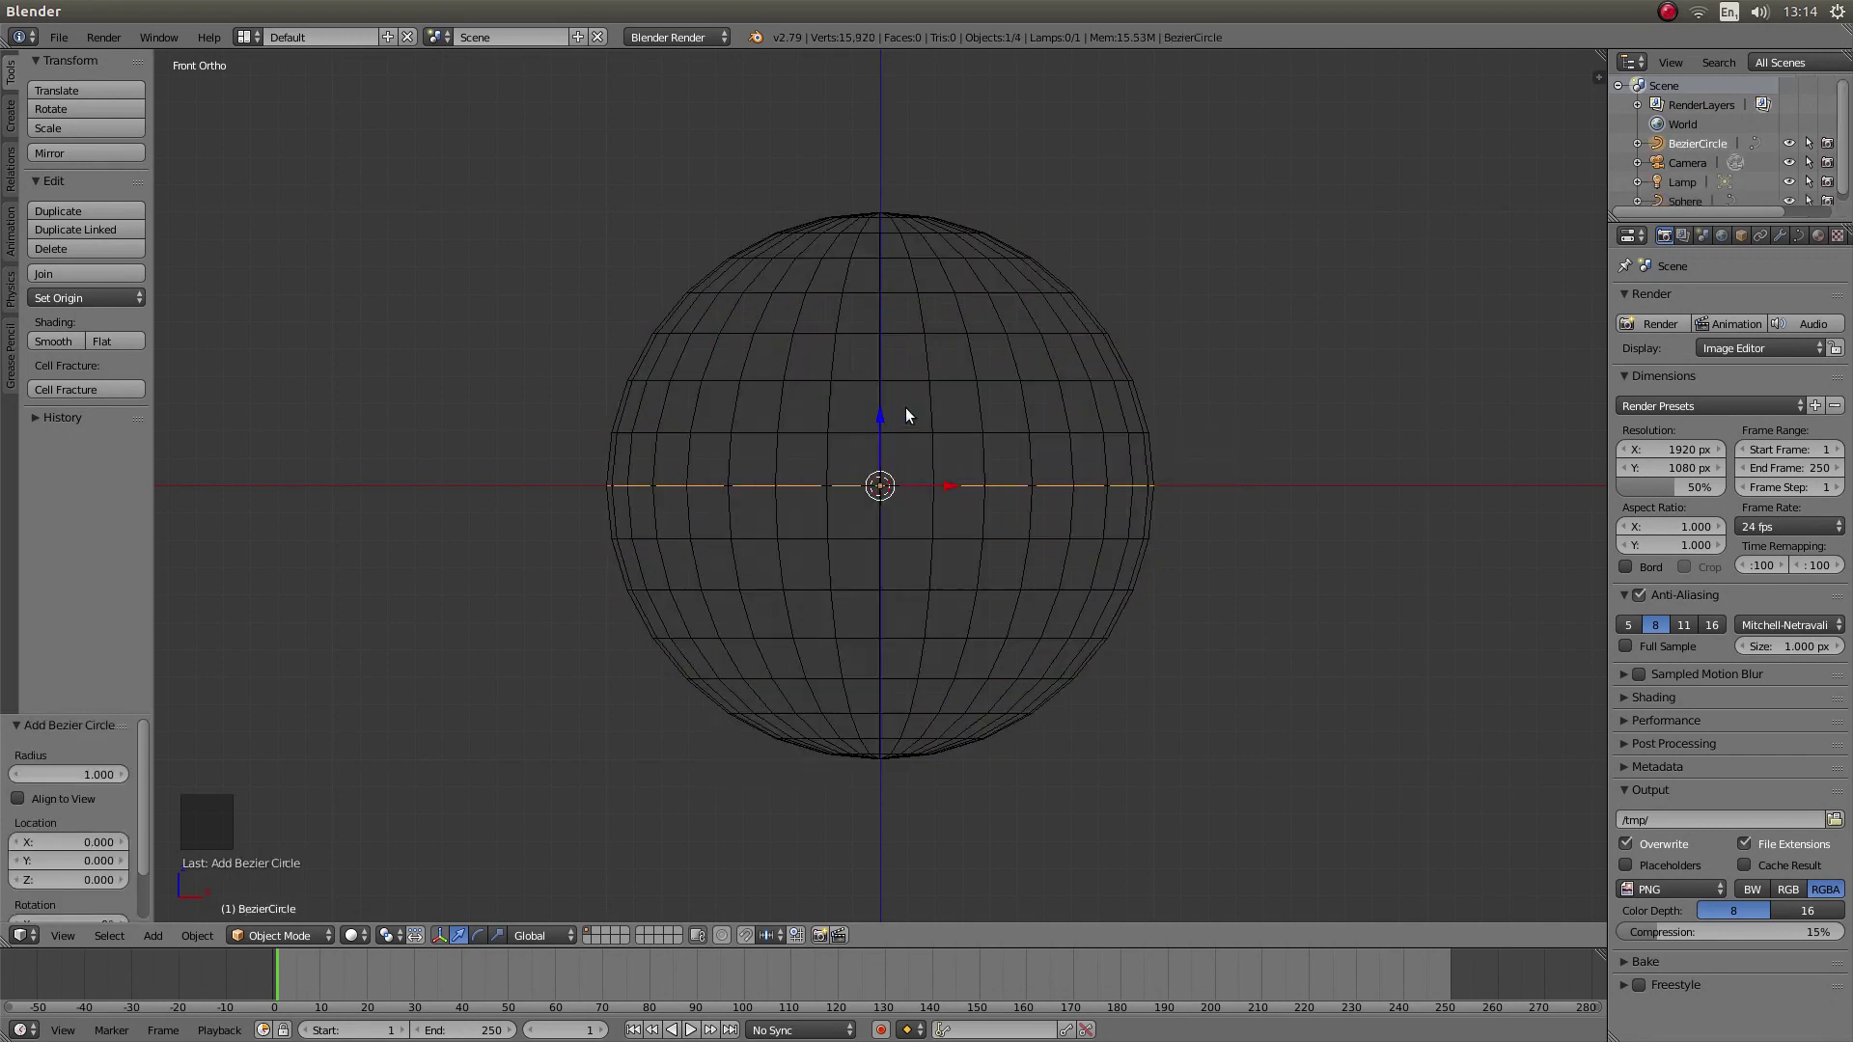
key("r")
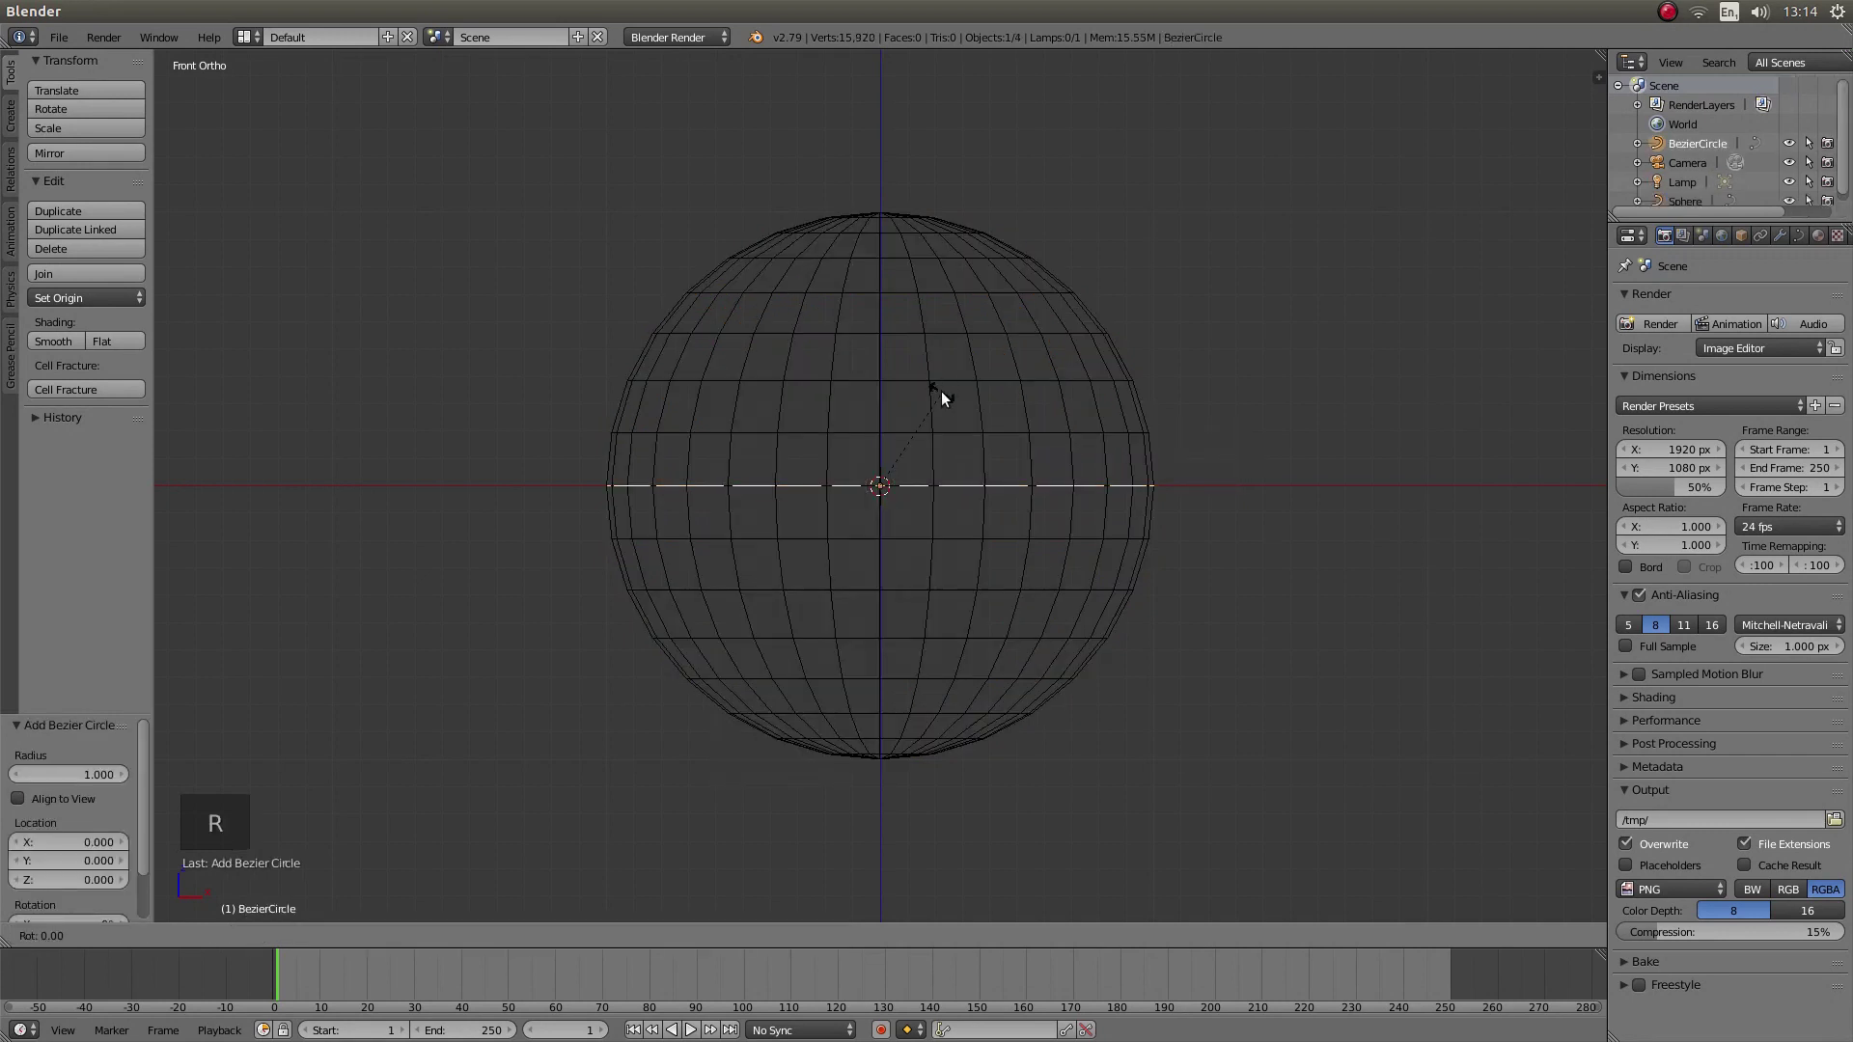
type("x")
type("90")
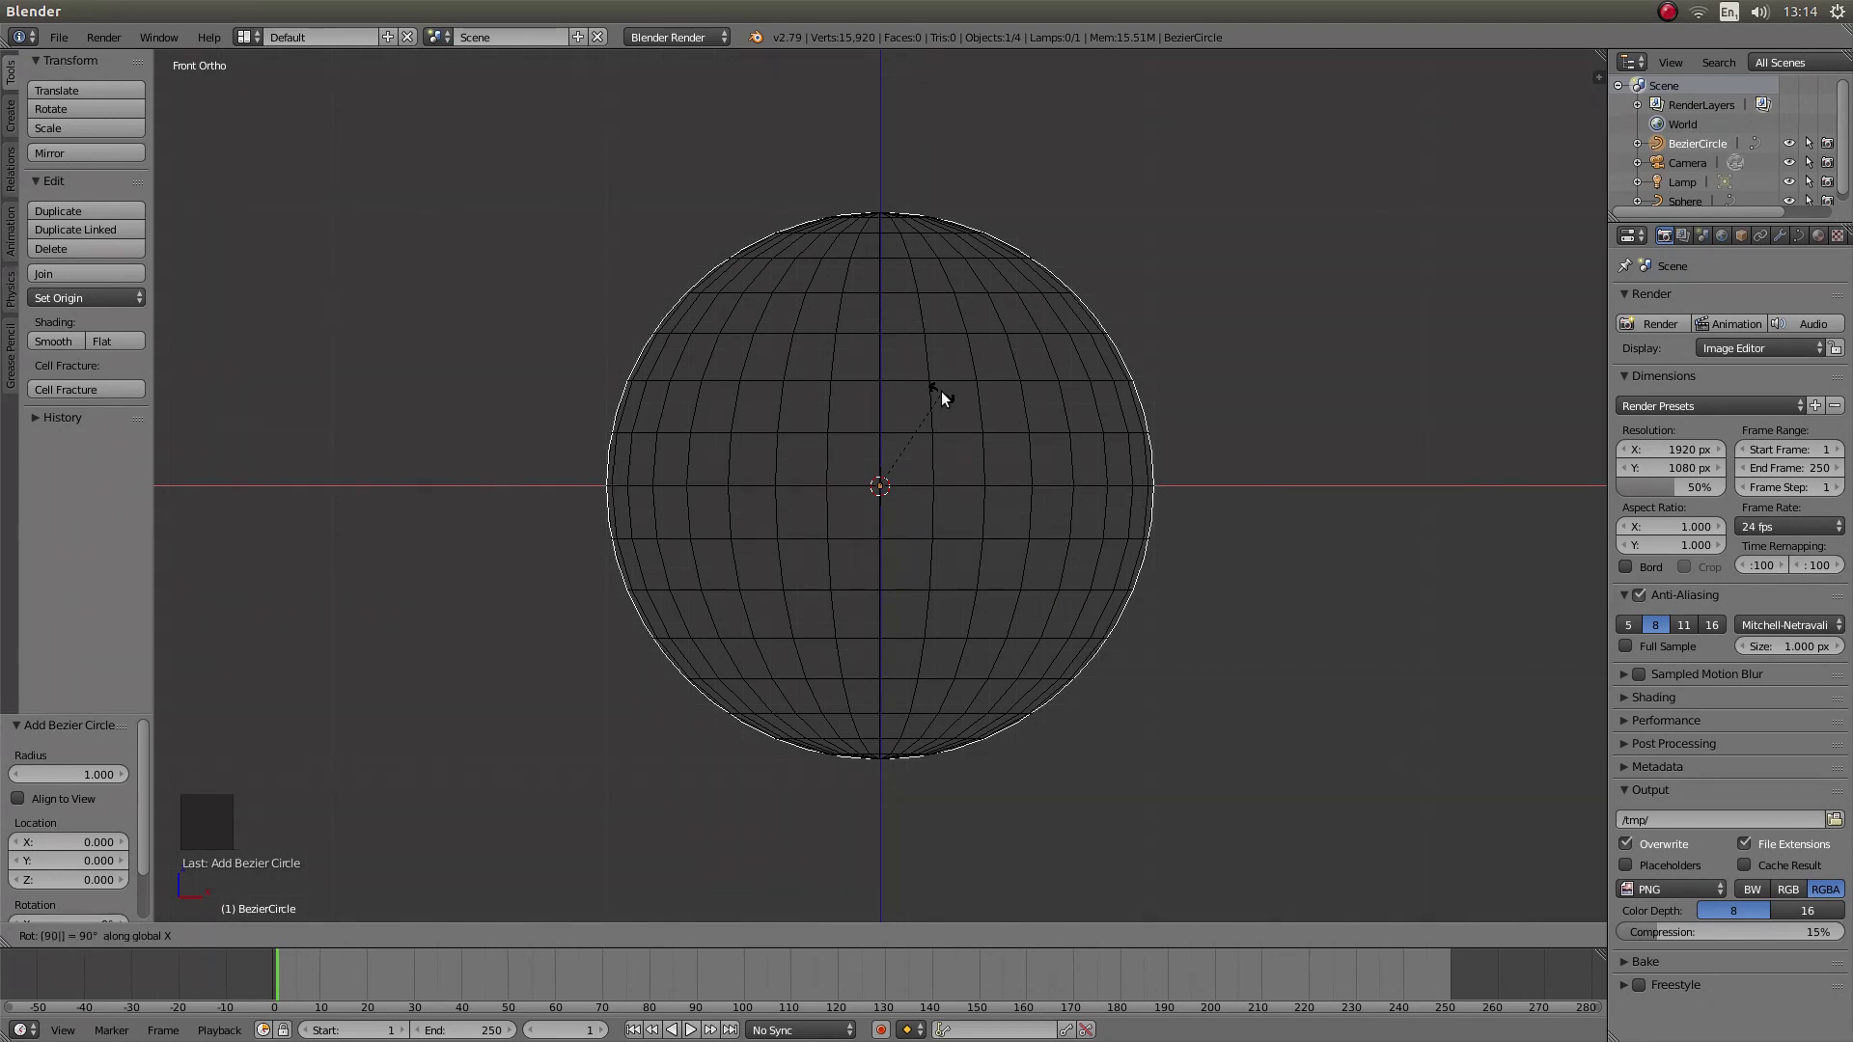
key("Return")
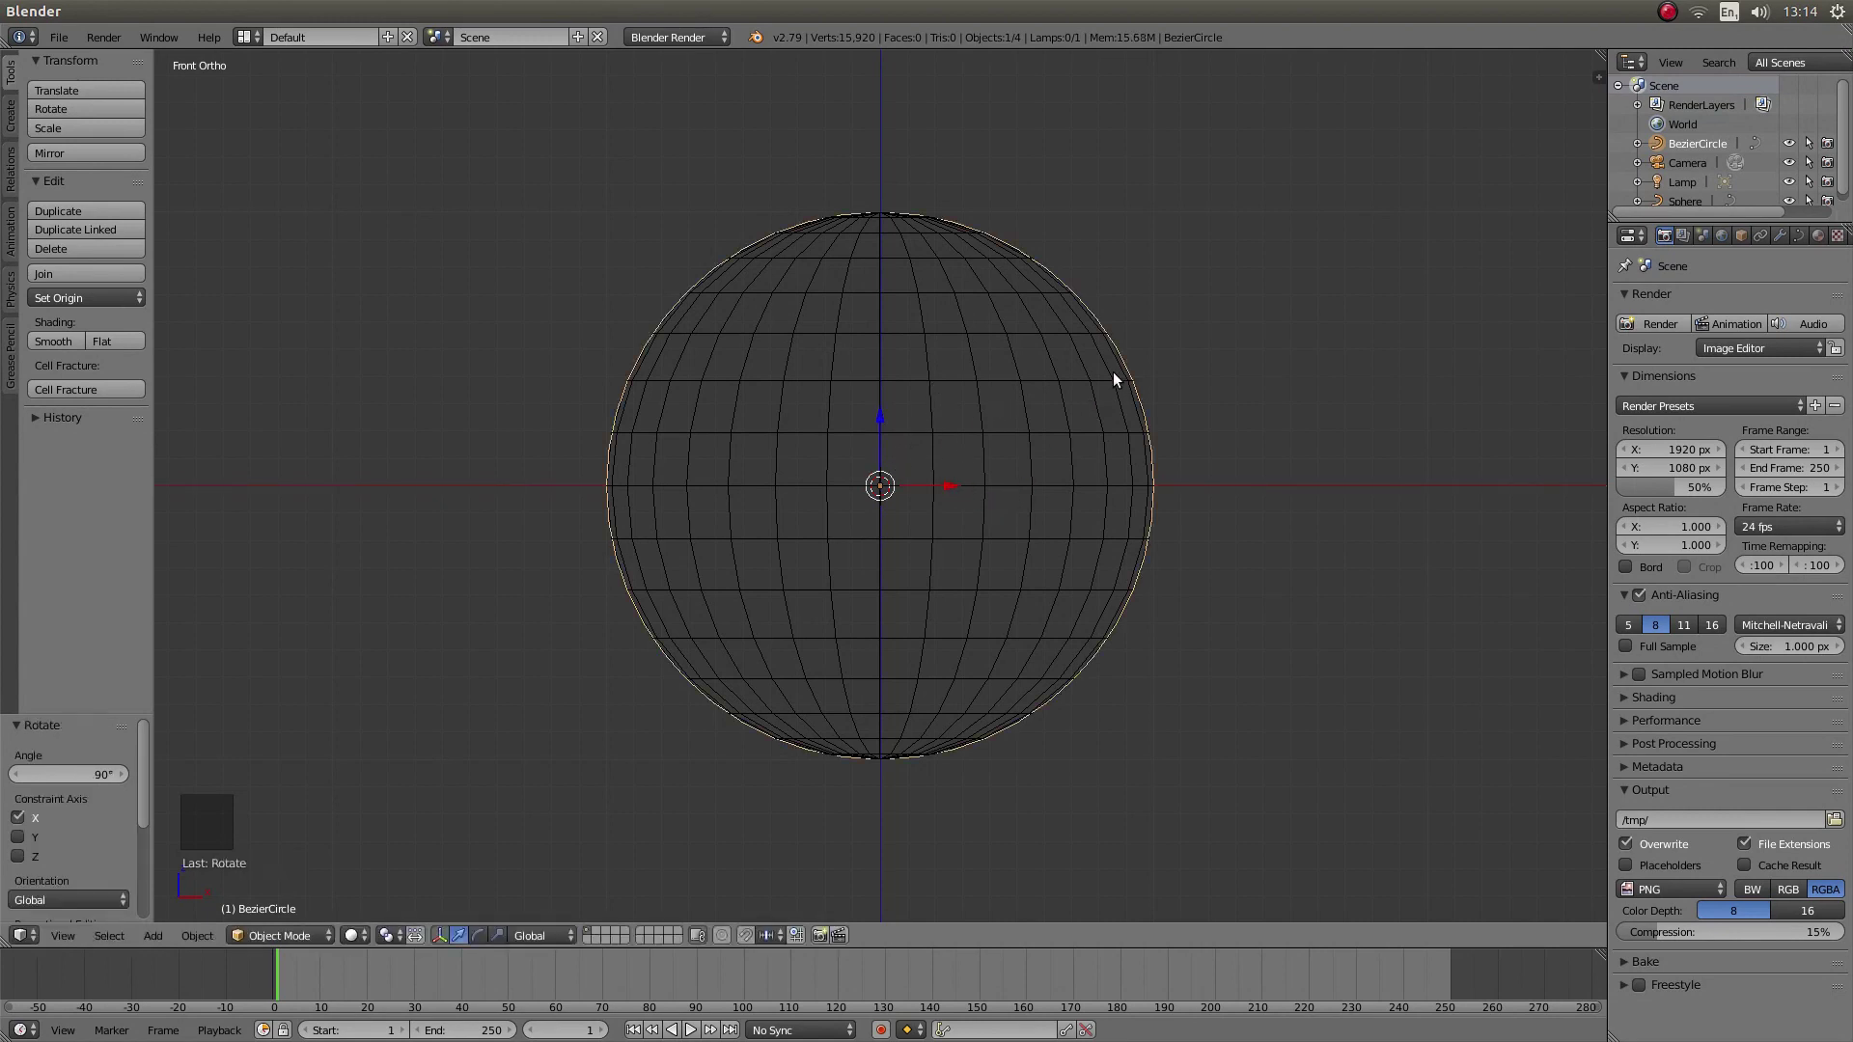
Move the circle to the left of the sphere and scale it to 0.064.
key("g")
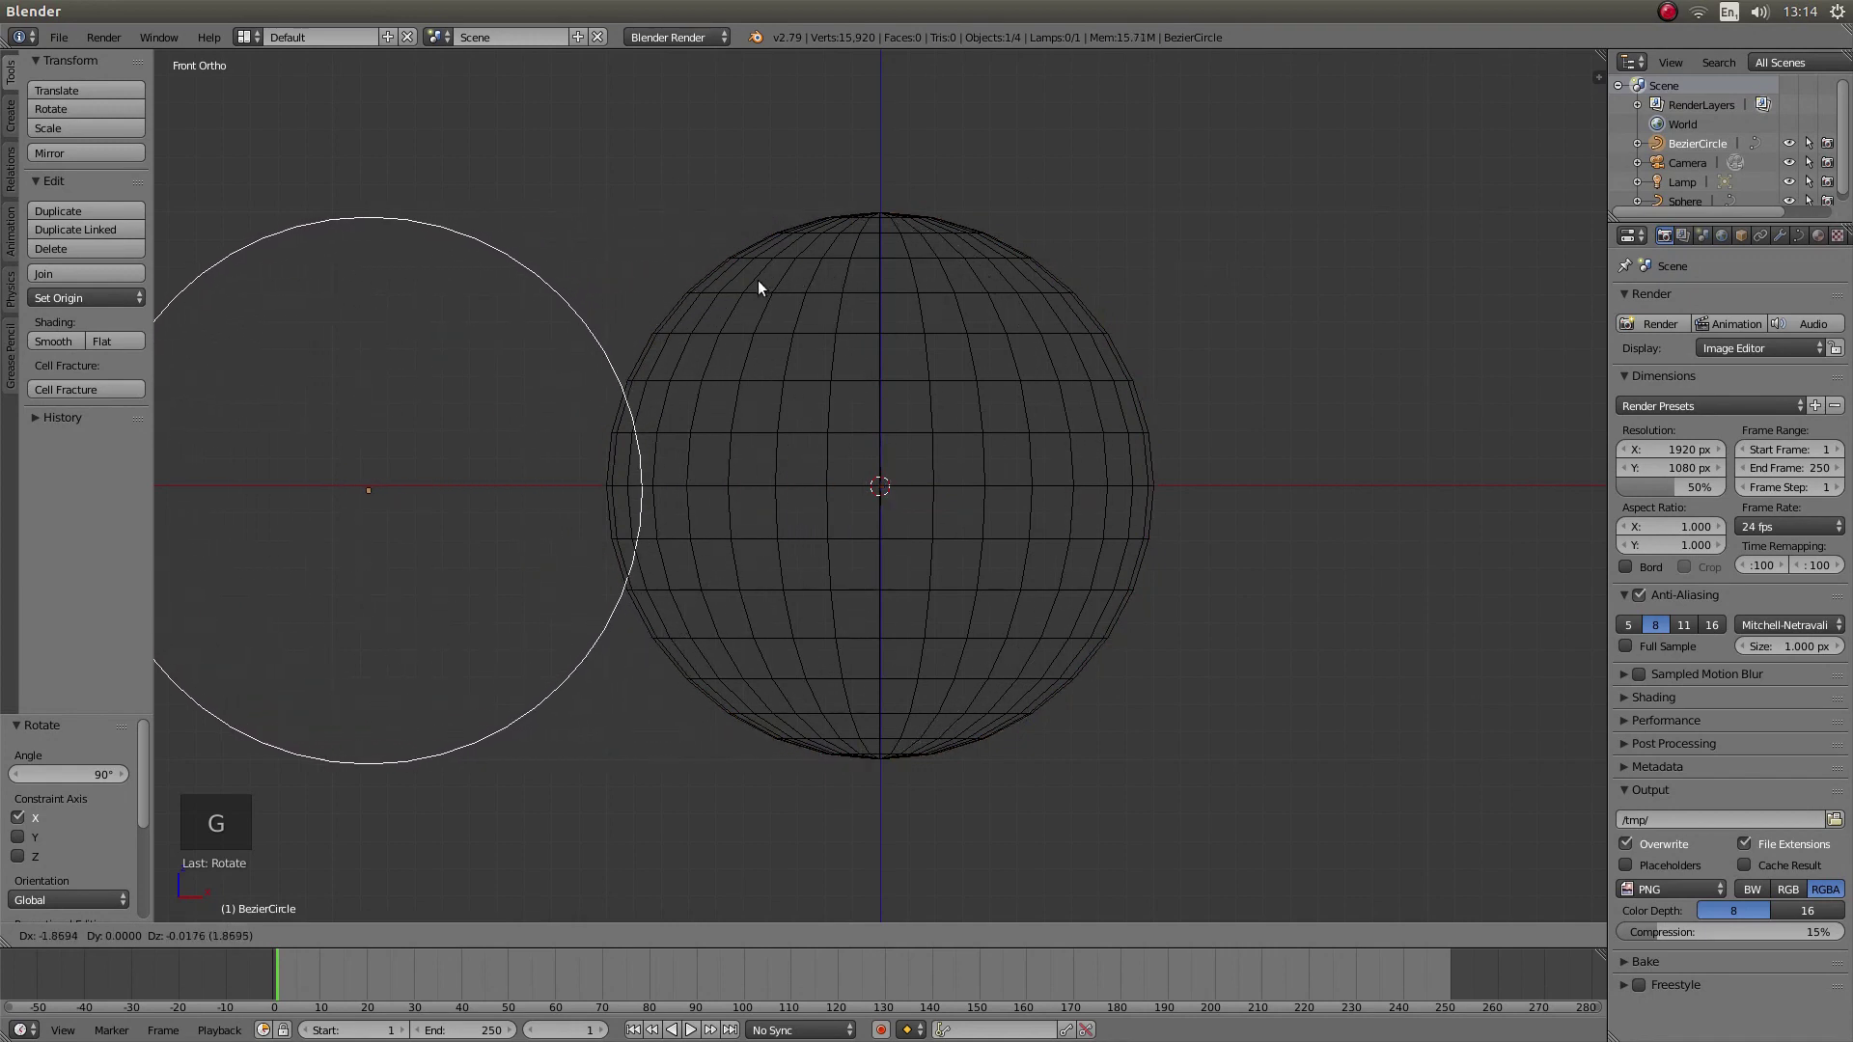
left_click(705, 253)
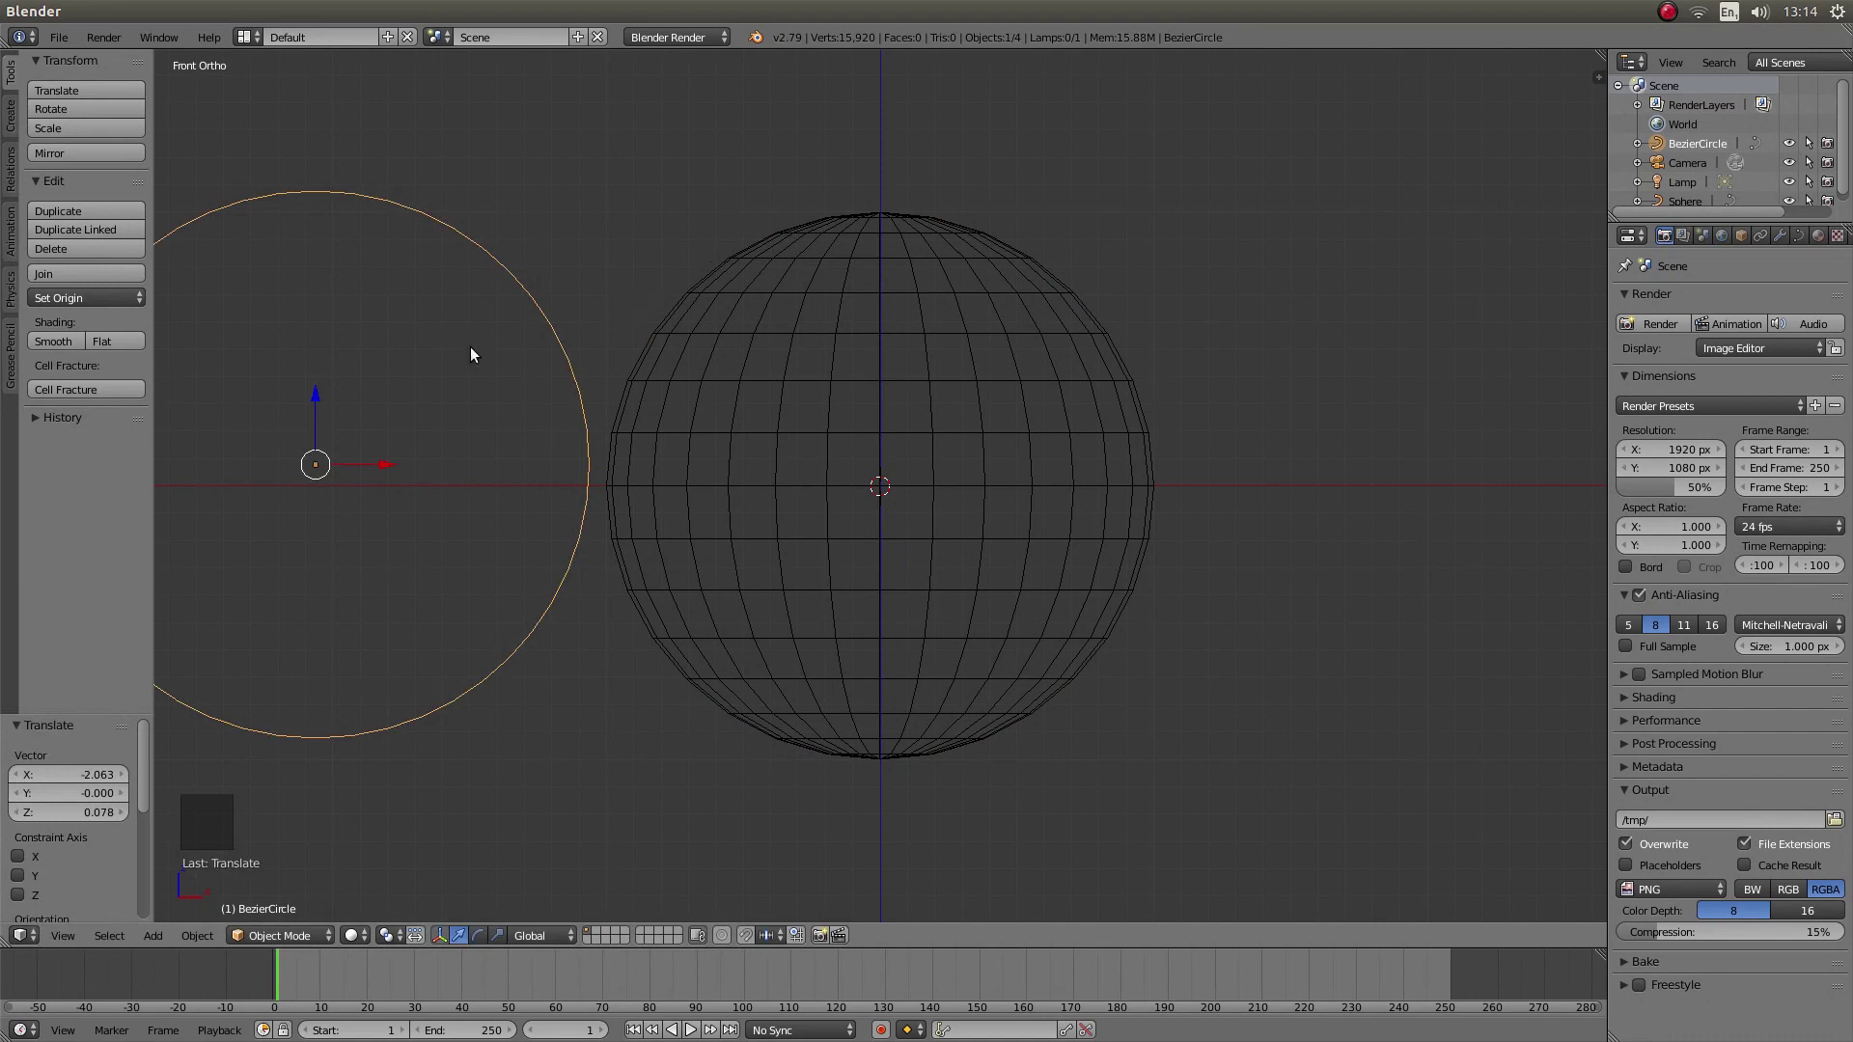
key("s")
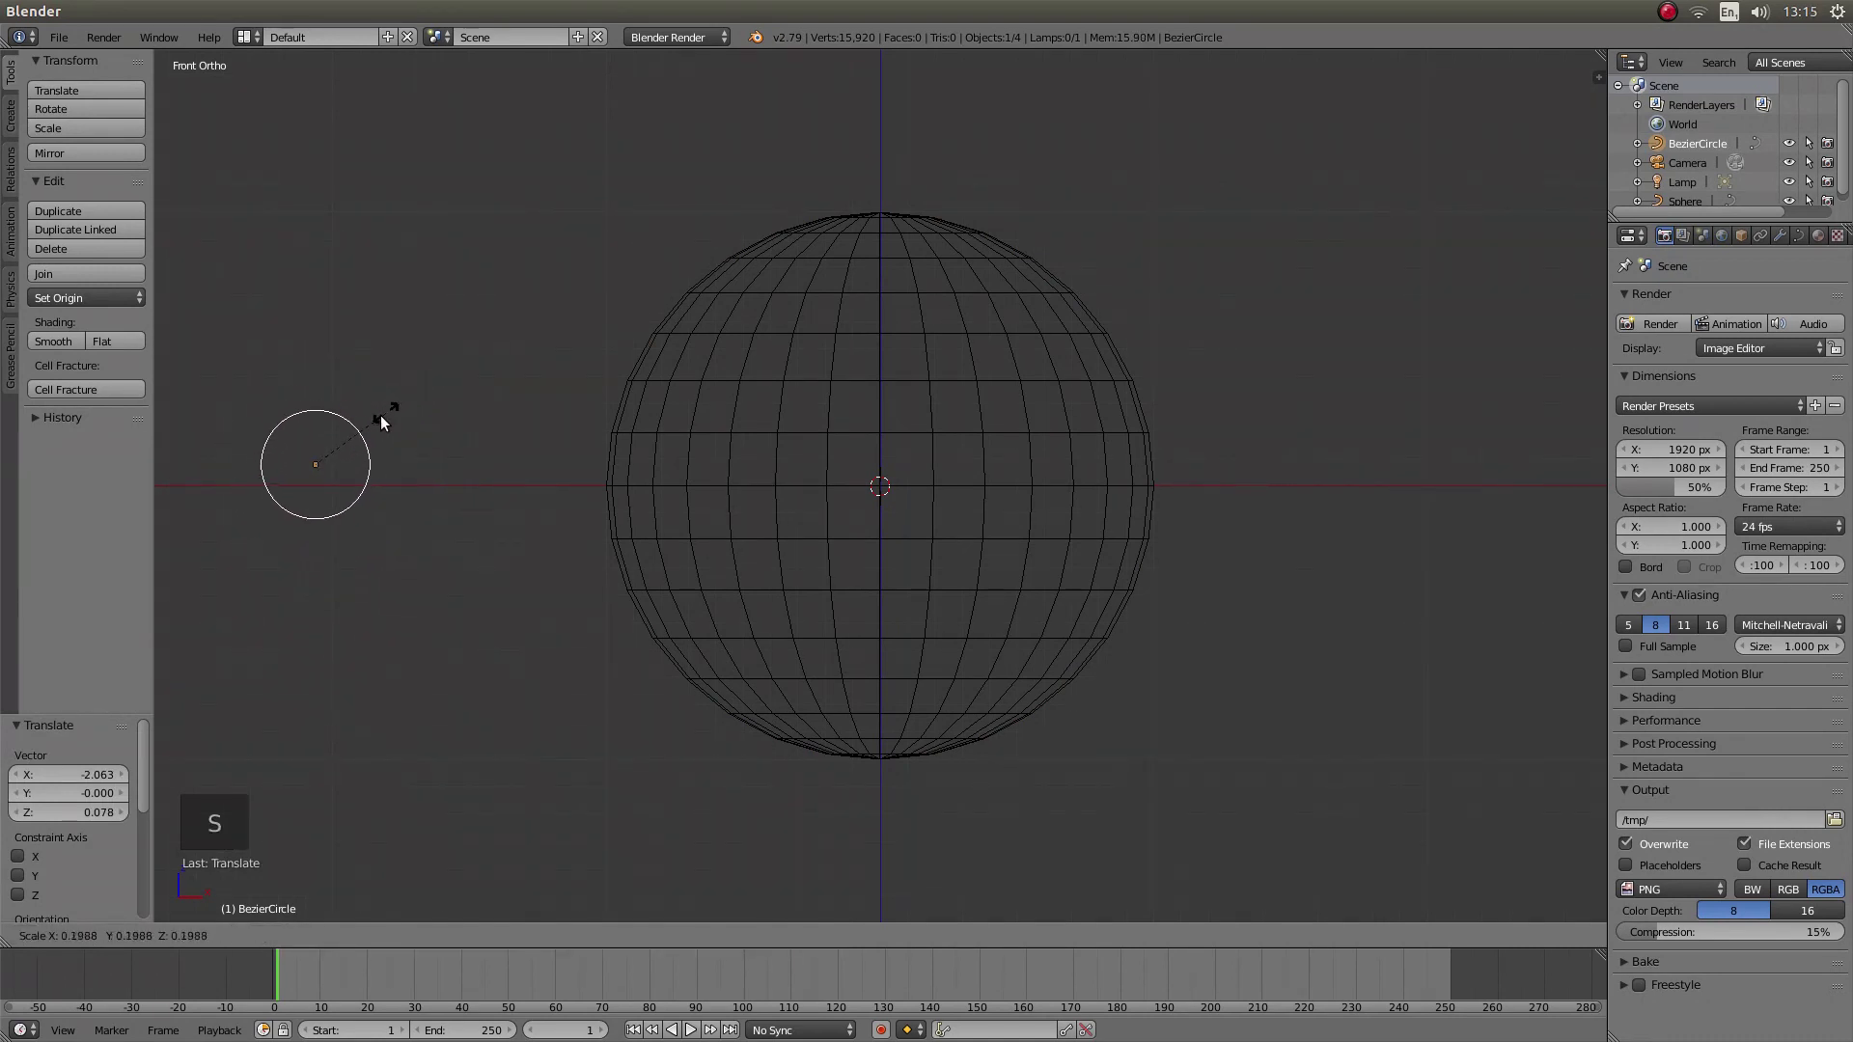
left_click(337, 445)
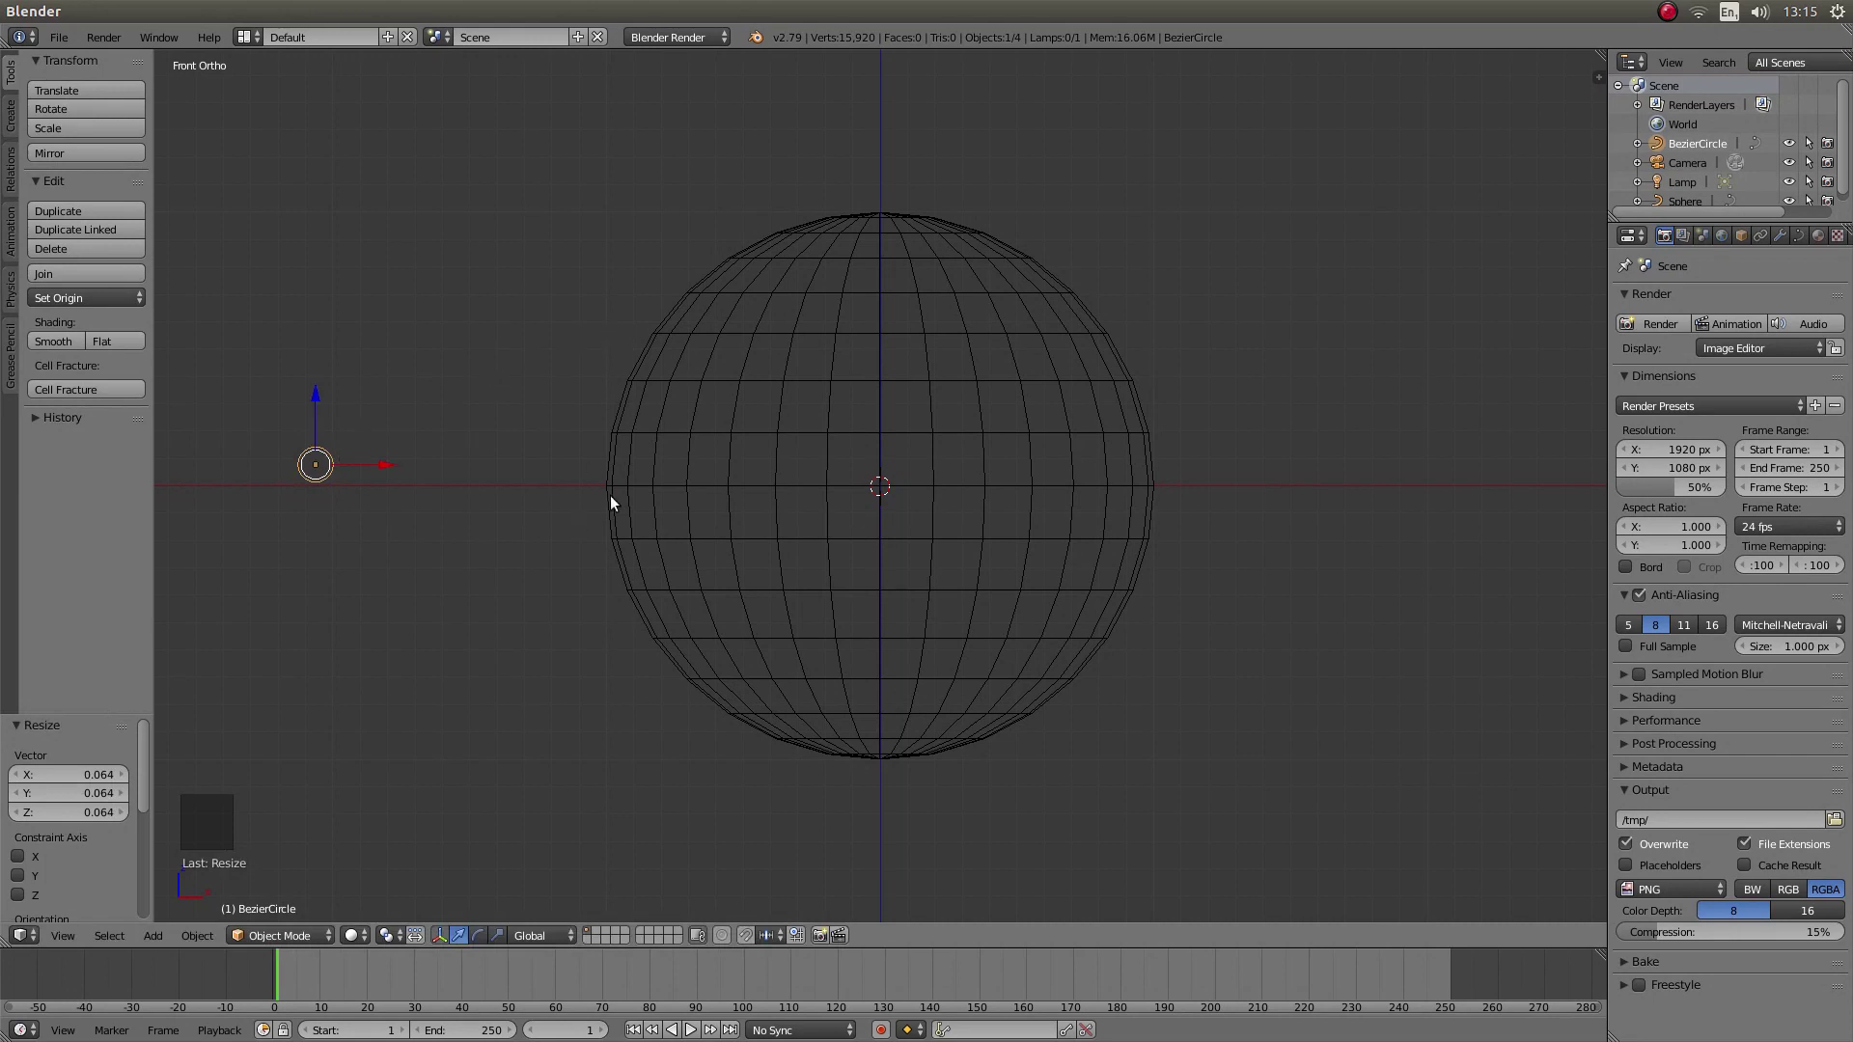
Set the sphere curve's Geometry Bevel Object to BezierCircle.
right_click(885, 334)
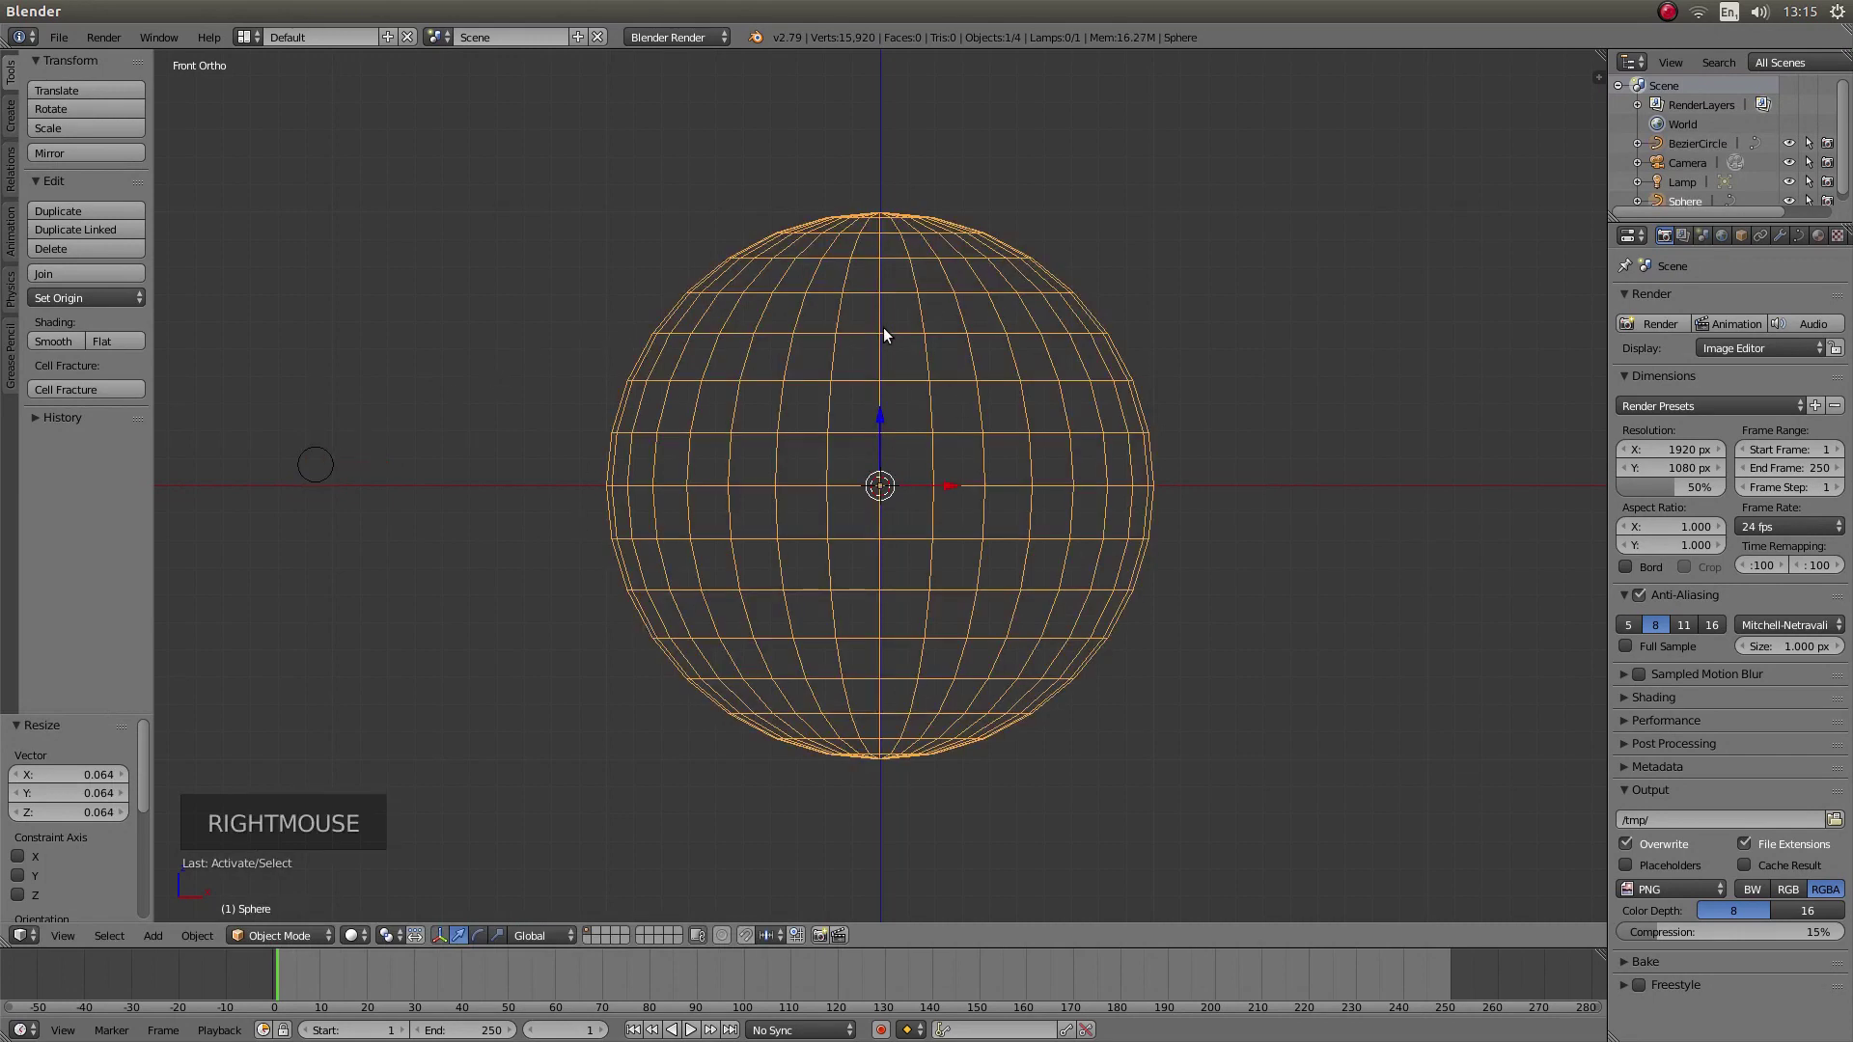
left_click(1798, 236)
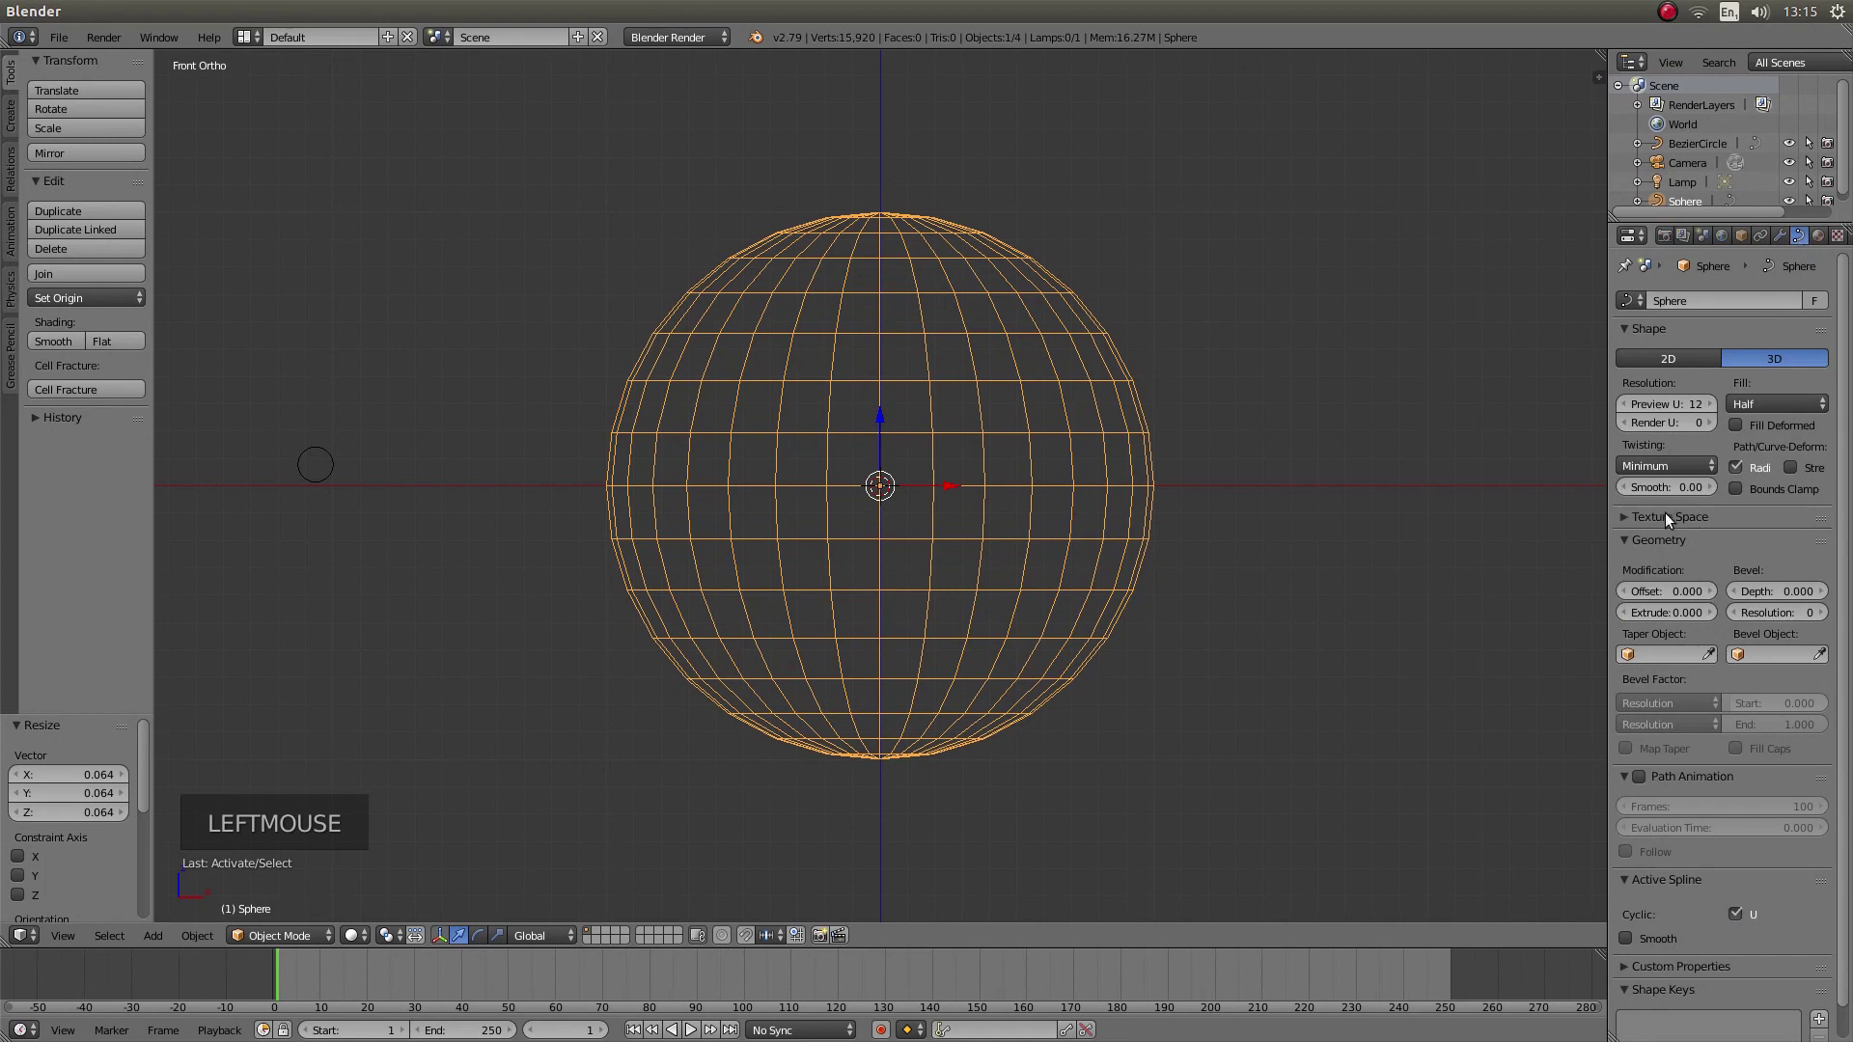
left_click(1628, 532)
left_click(1627, 532)
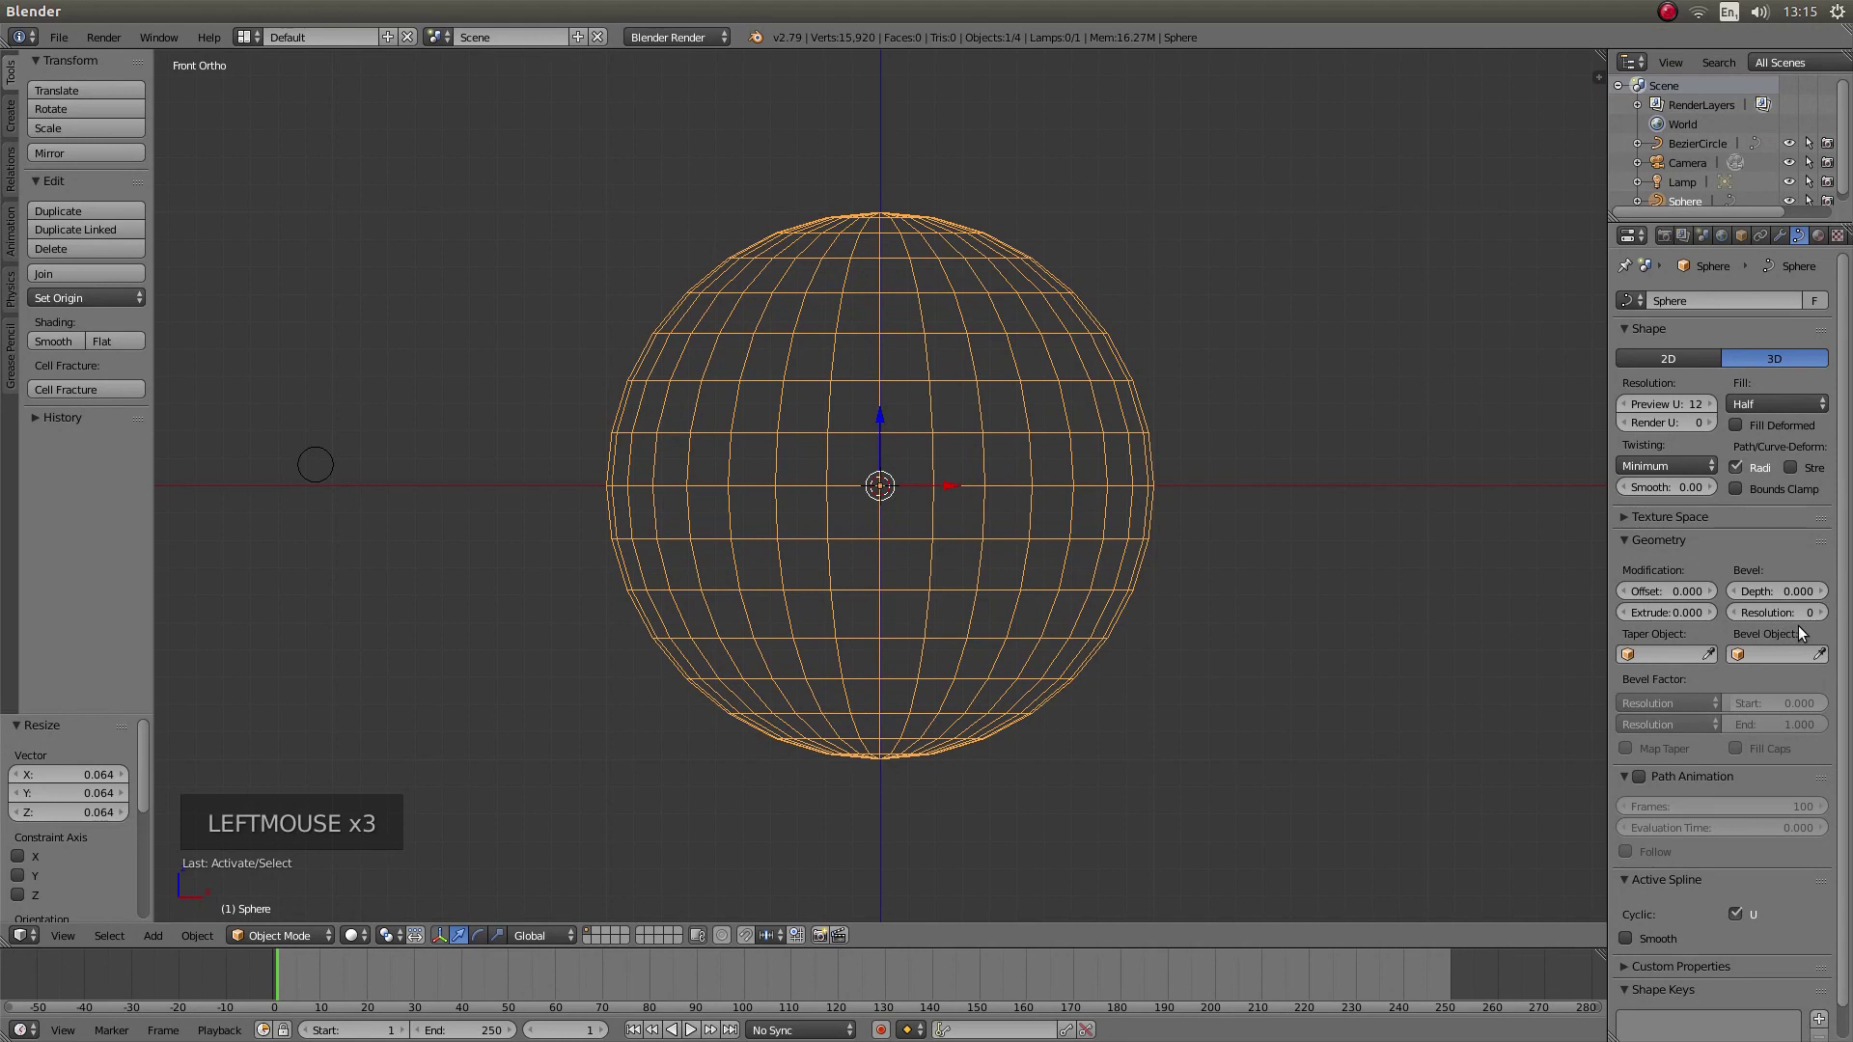
left_click(1767, 651)
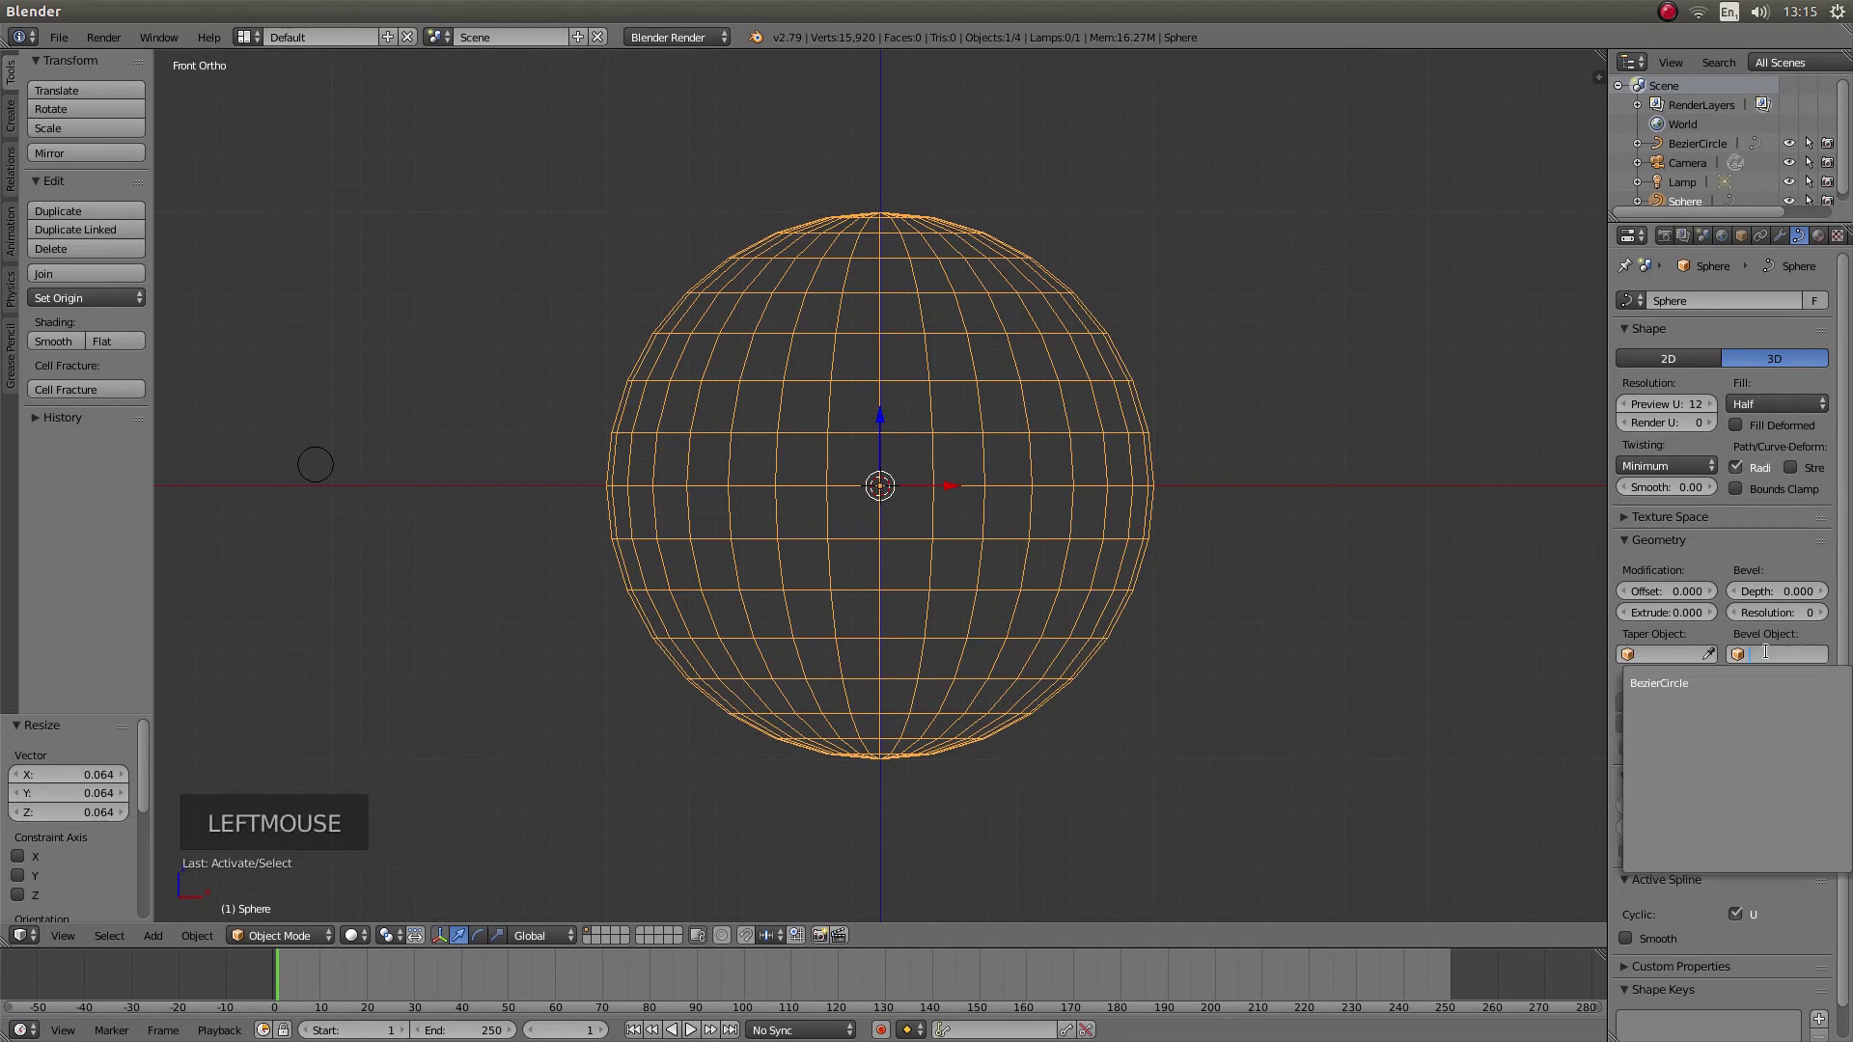
left_click(1664, 686)
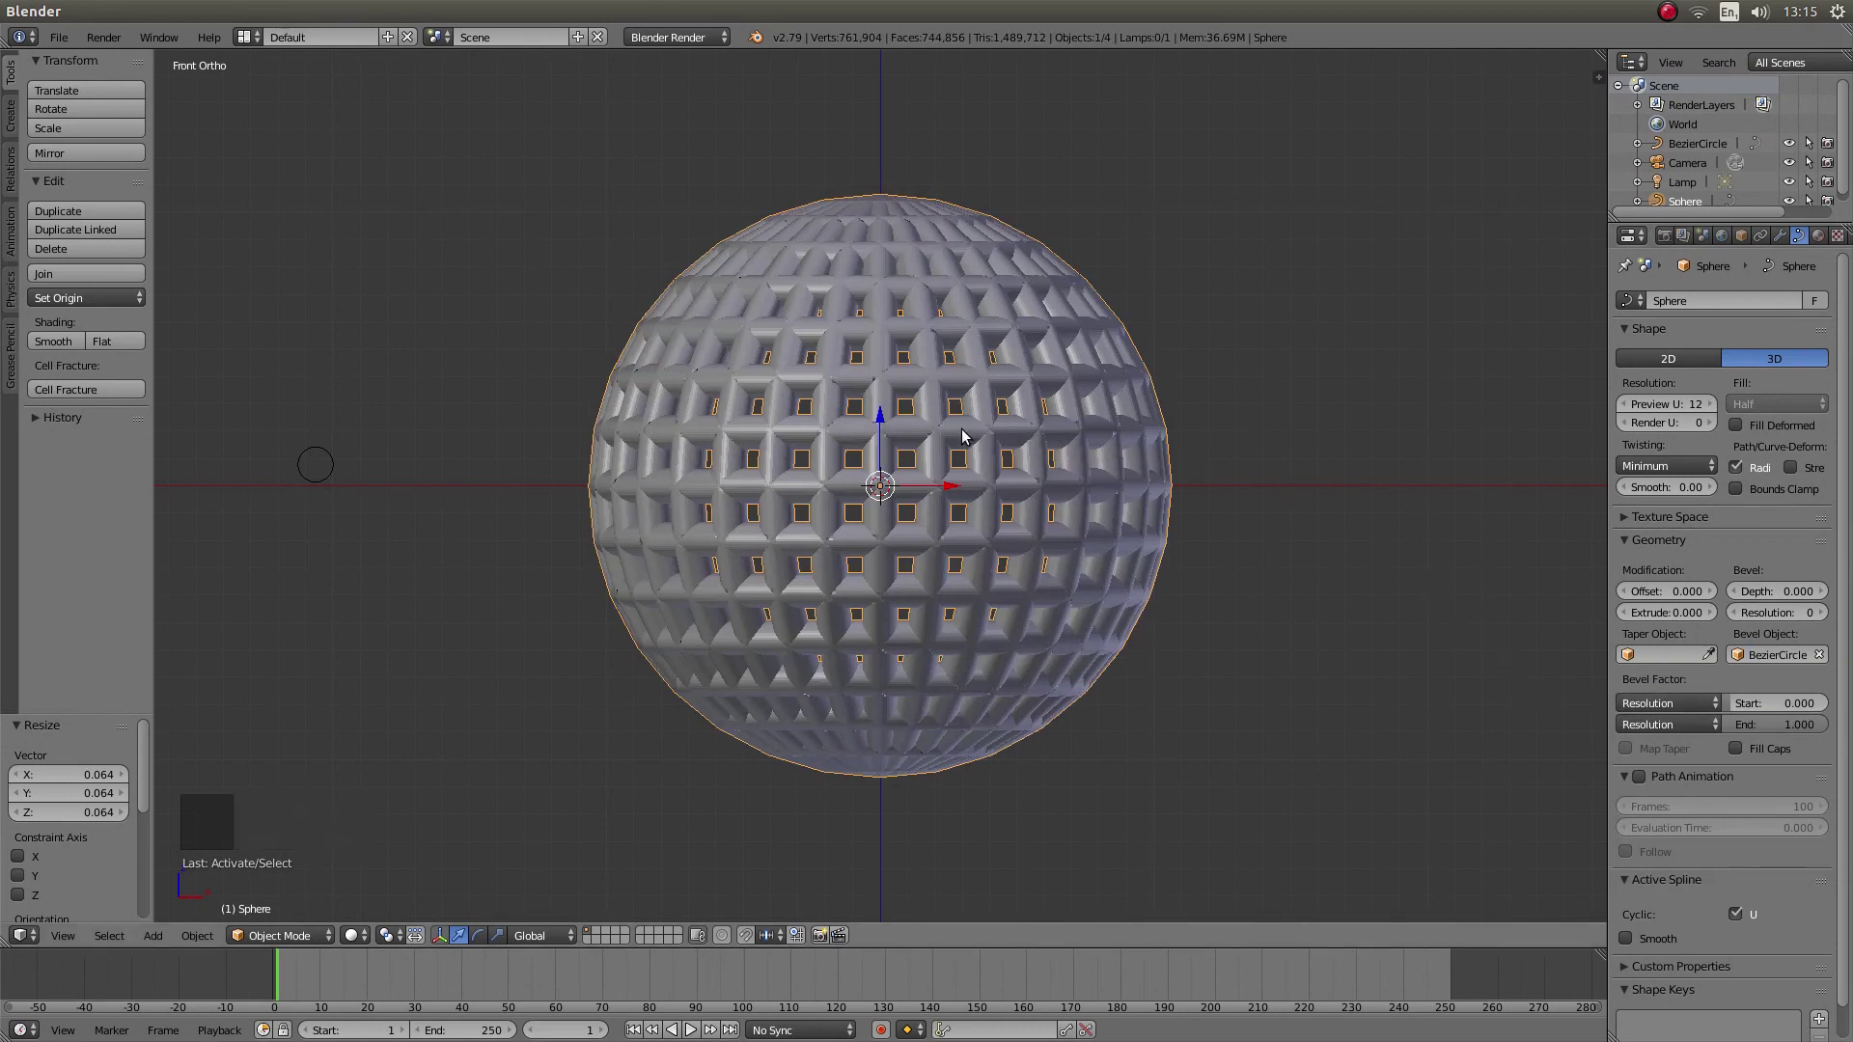
scroll(1055, 388, "up", 3)
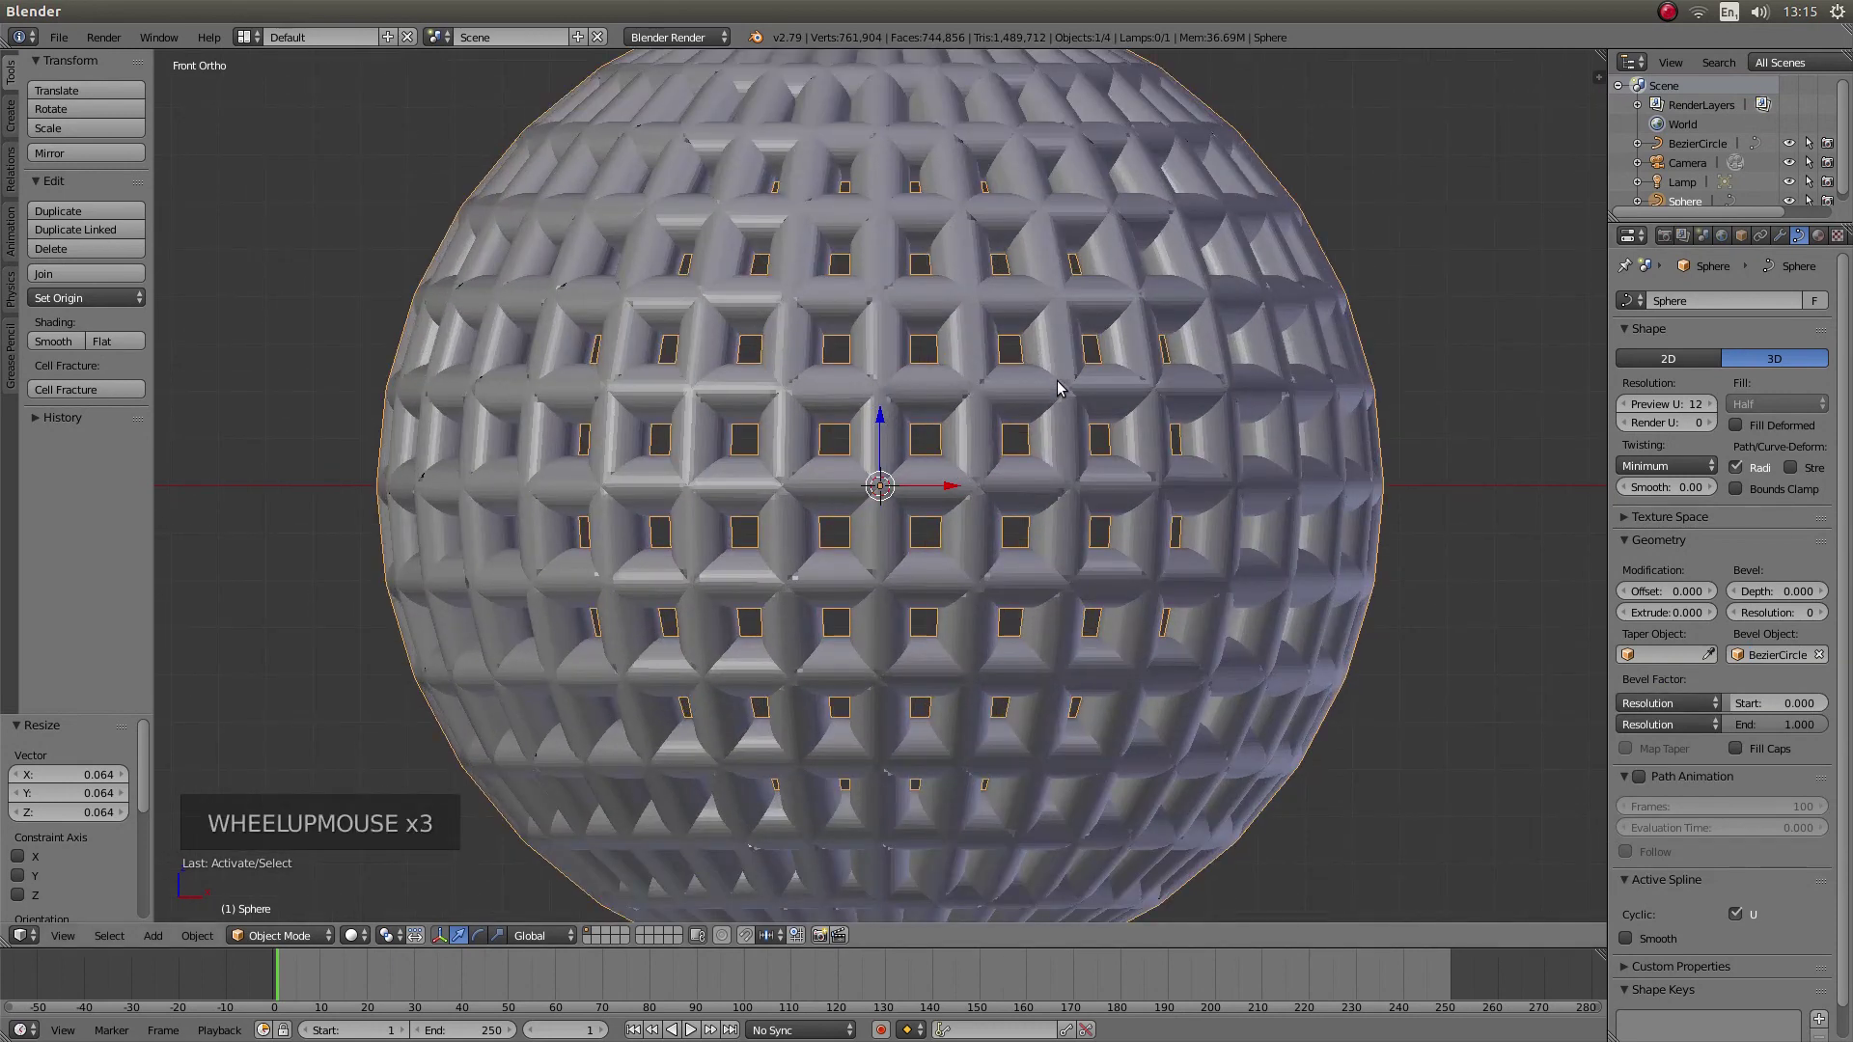
scroll(1055, 388, "down", 2)
scroll(1055, 388, "down", 1)
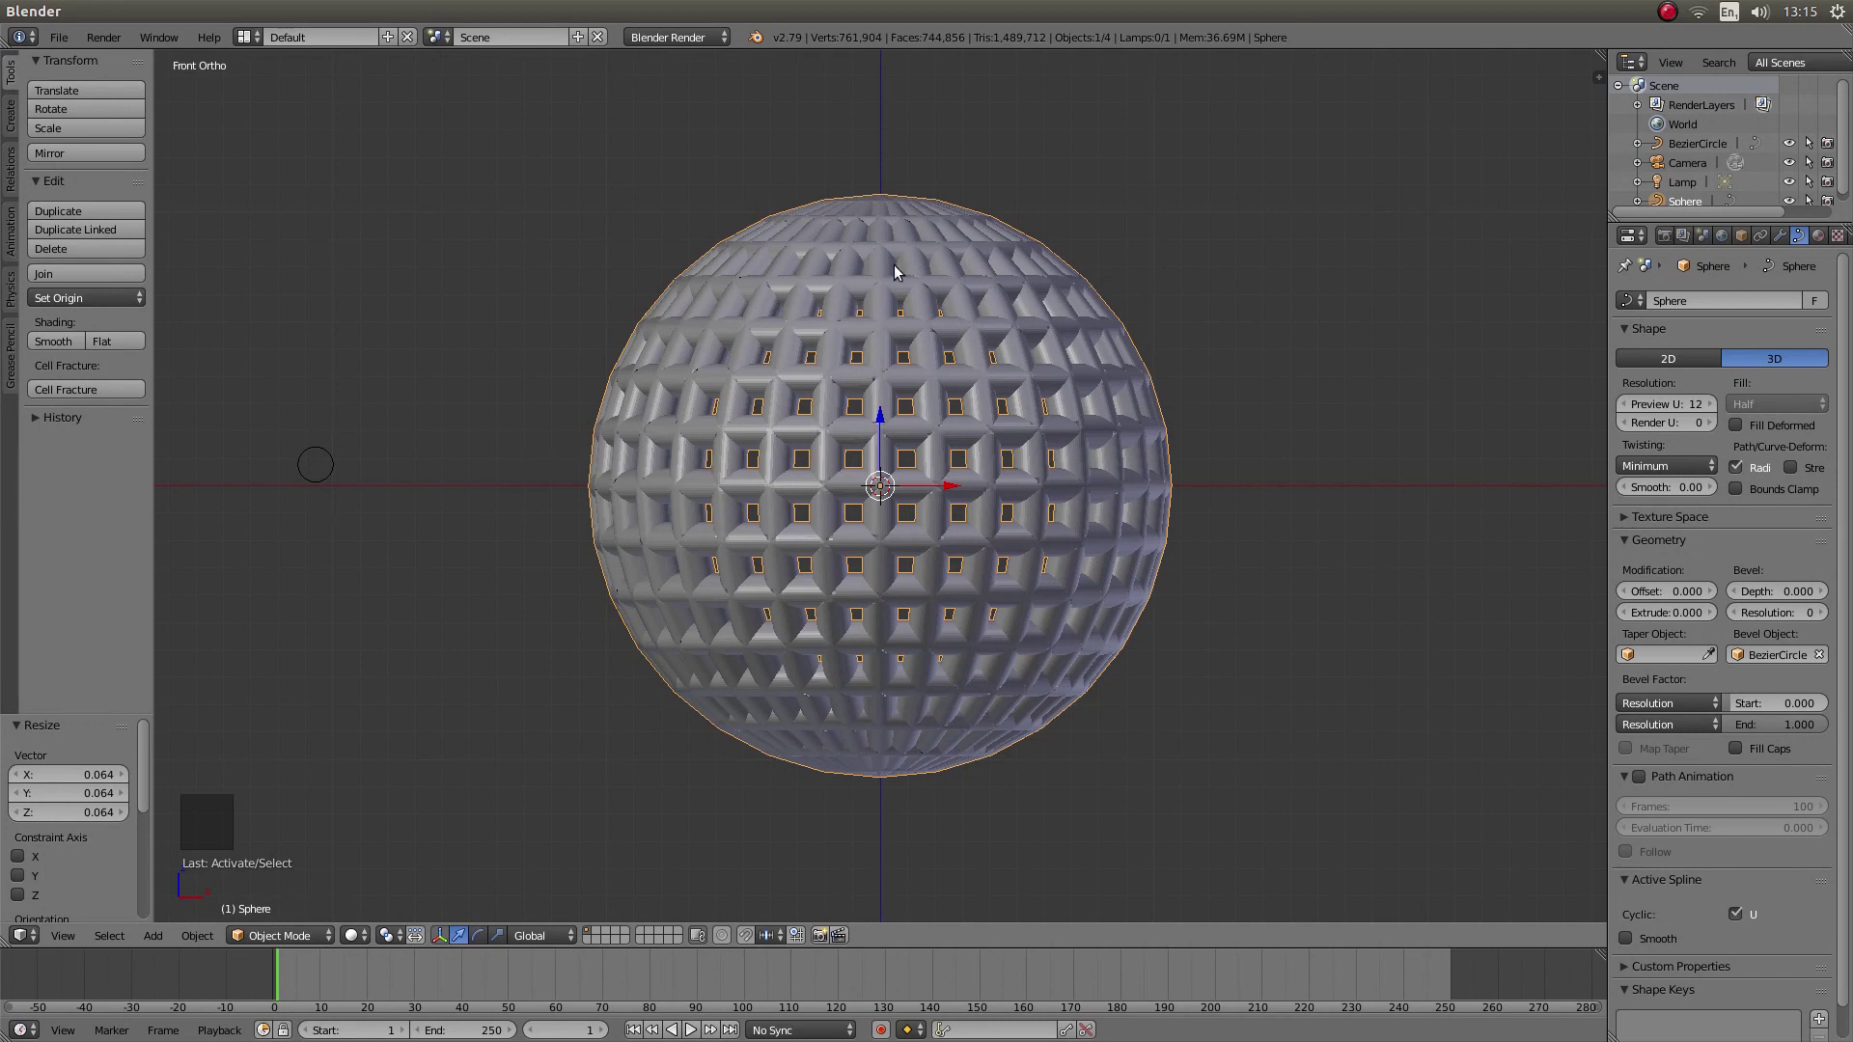
Scale the Bezier circle down by 0.317 to thin the sphere's tubes.
right_click(315, 478)
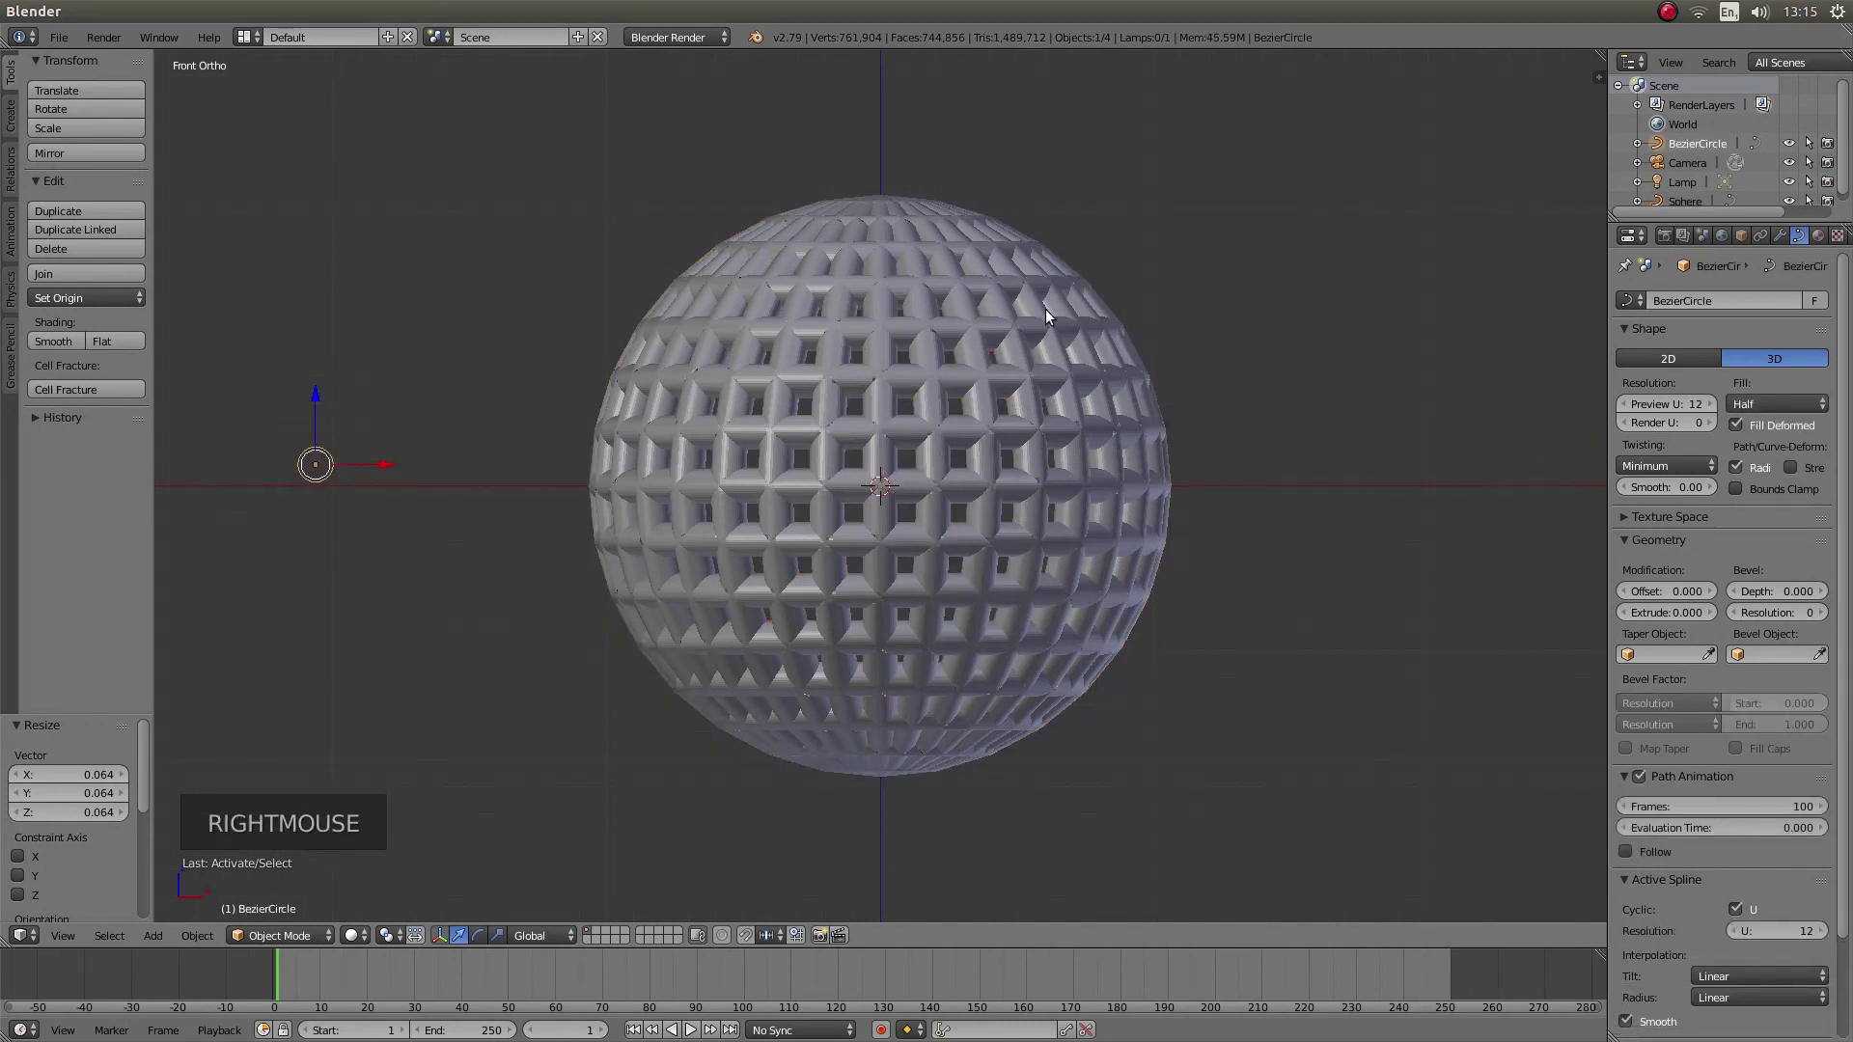
key("s")
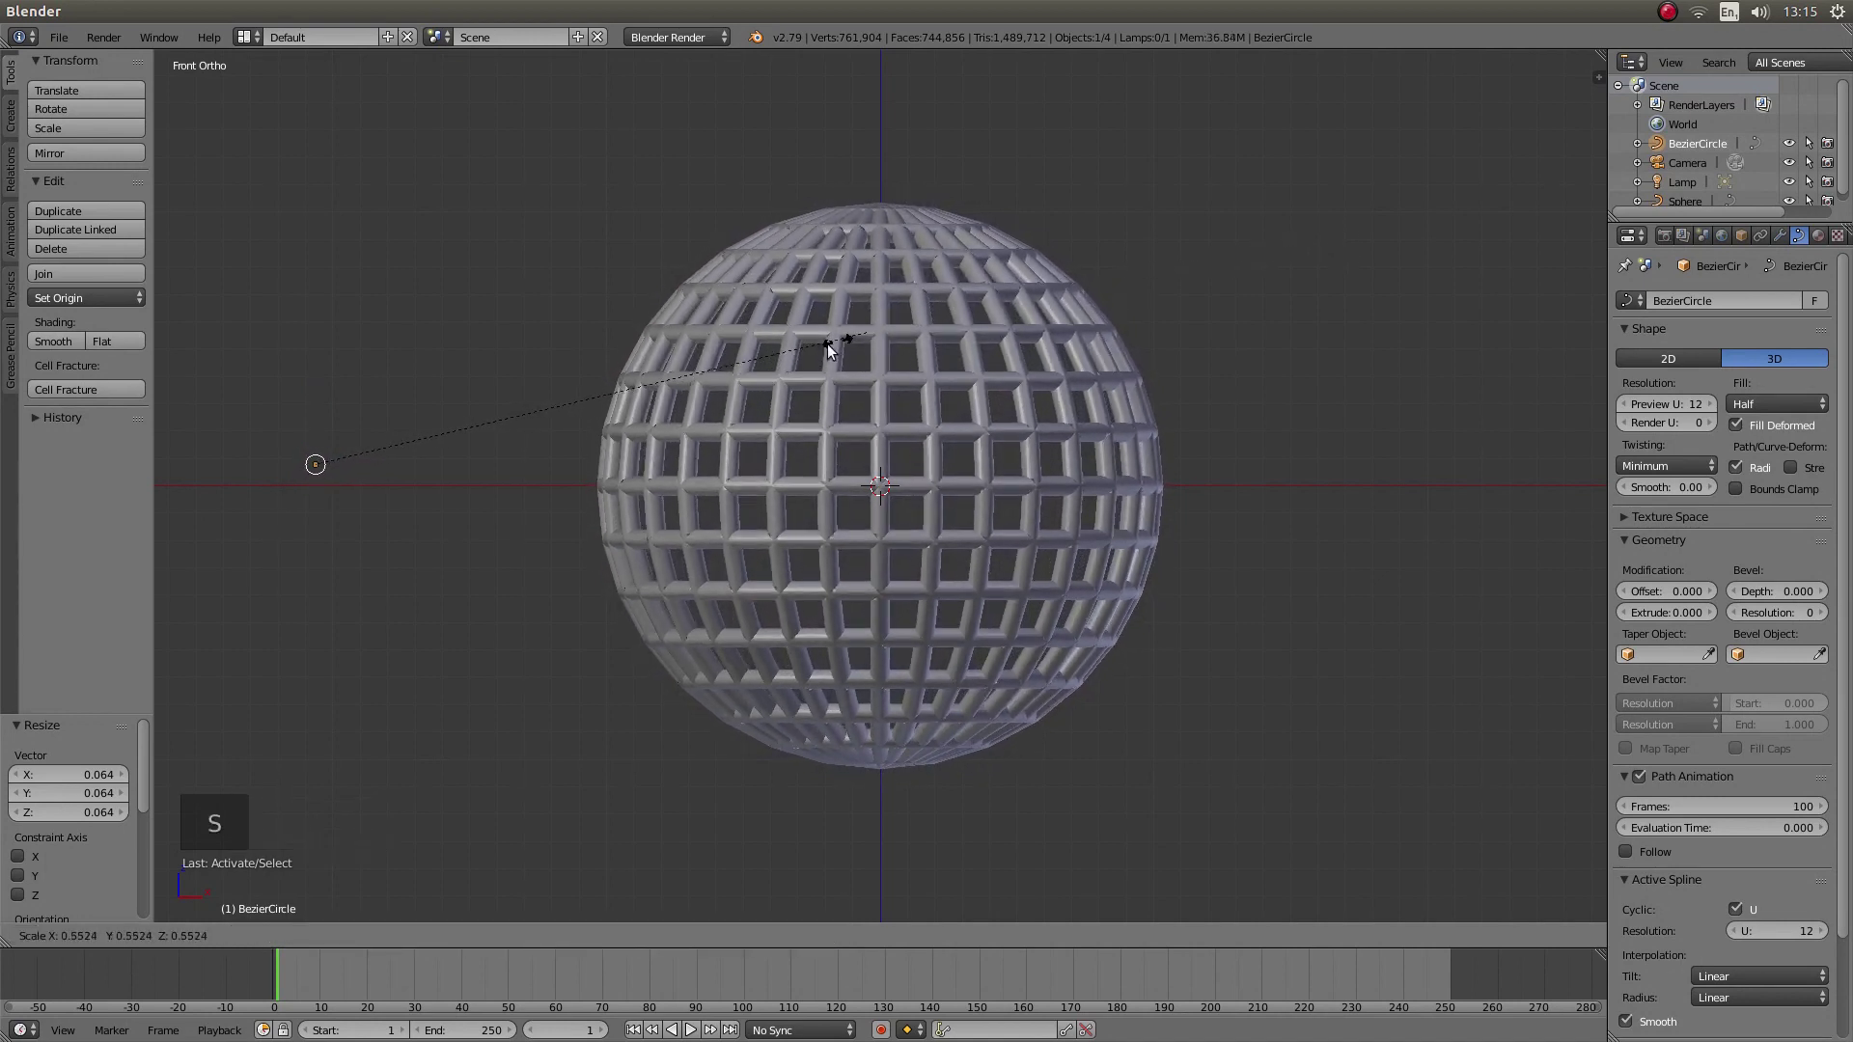
left_click(633, 386)
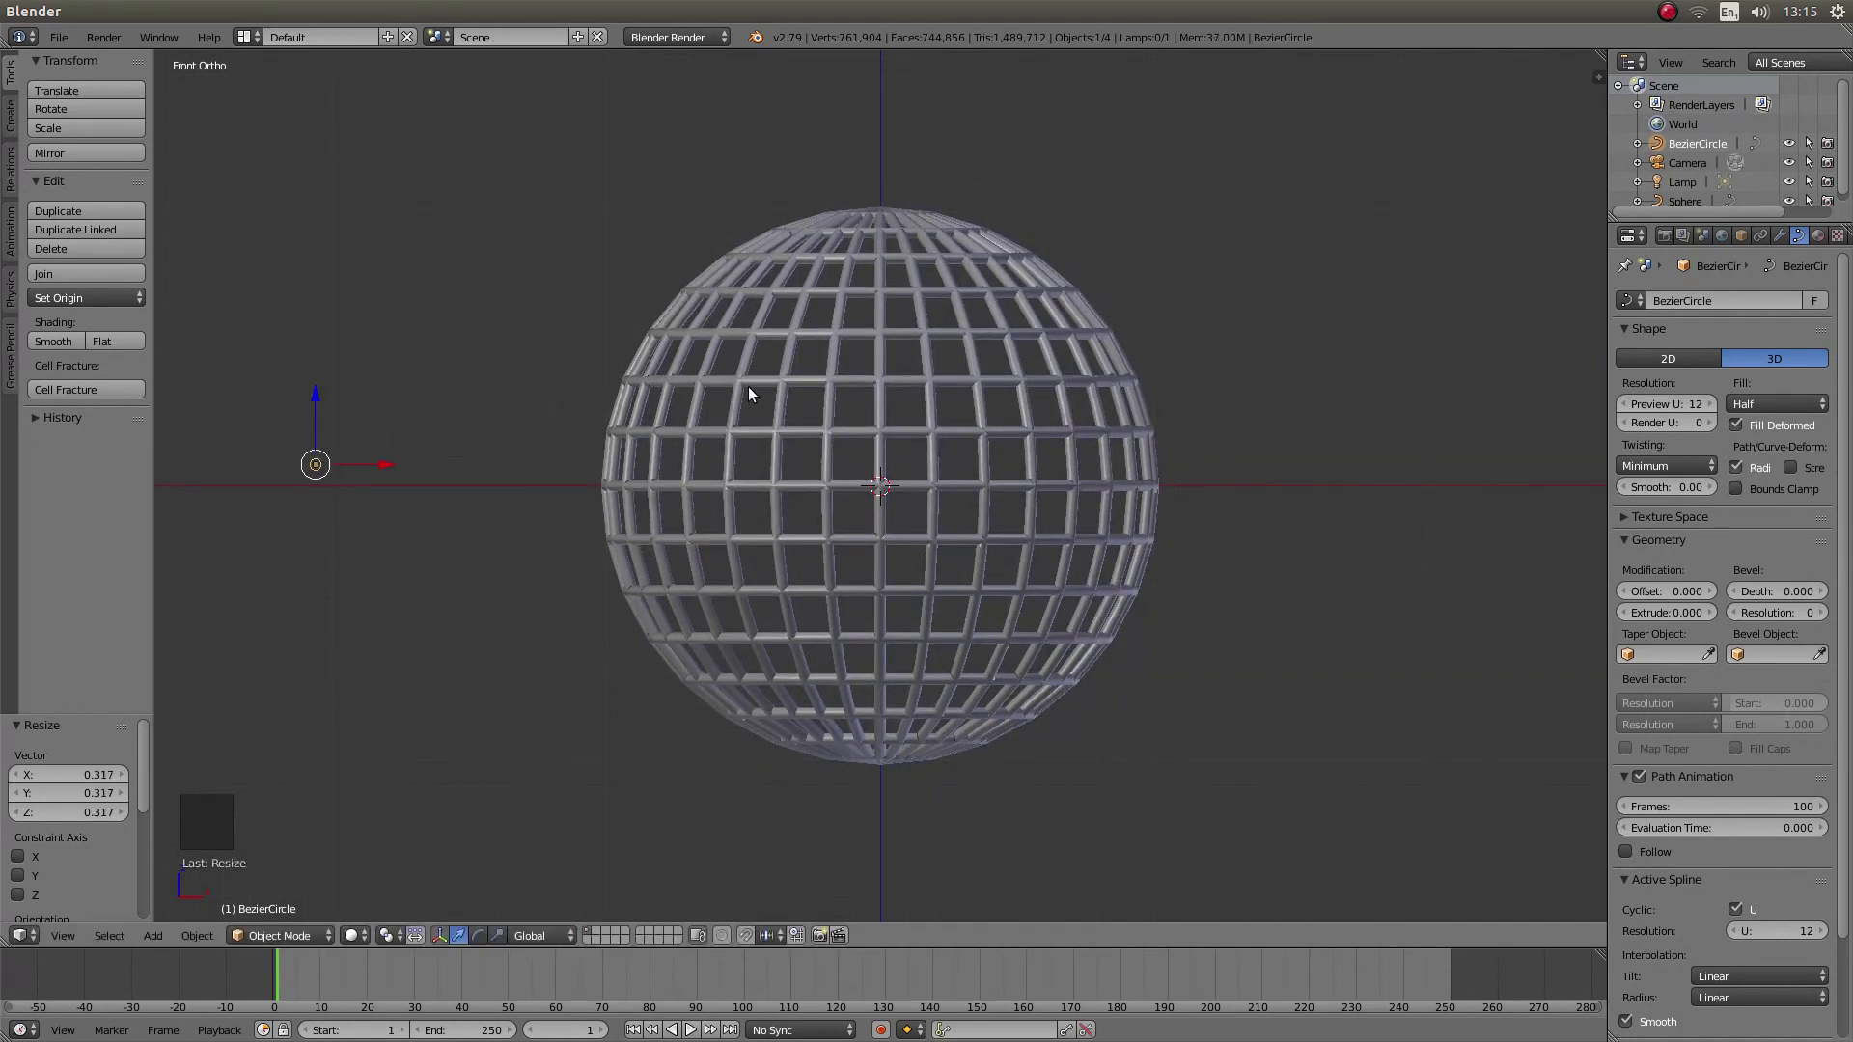
scroll(874, 422, "up", 3)
scroll(877, 425, "down", 3)
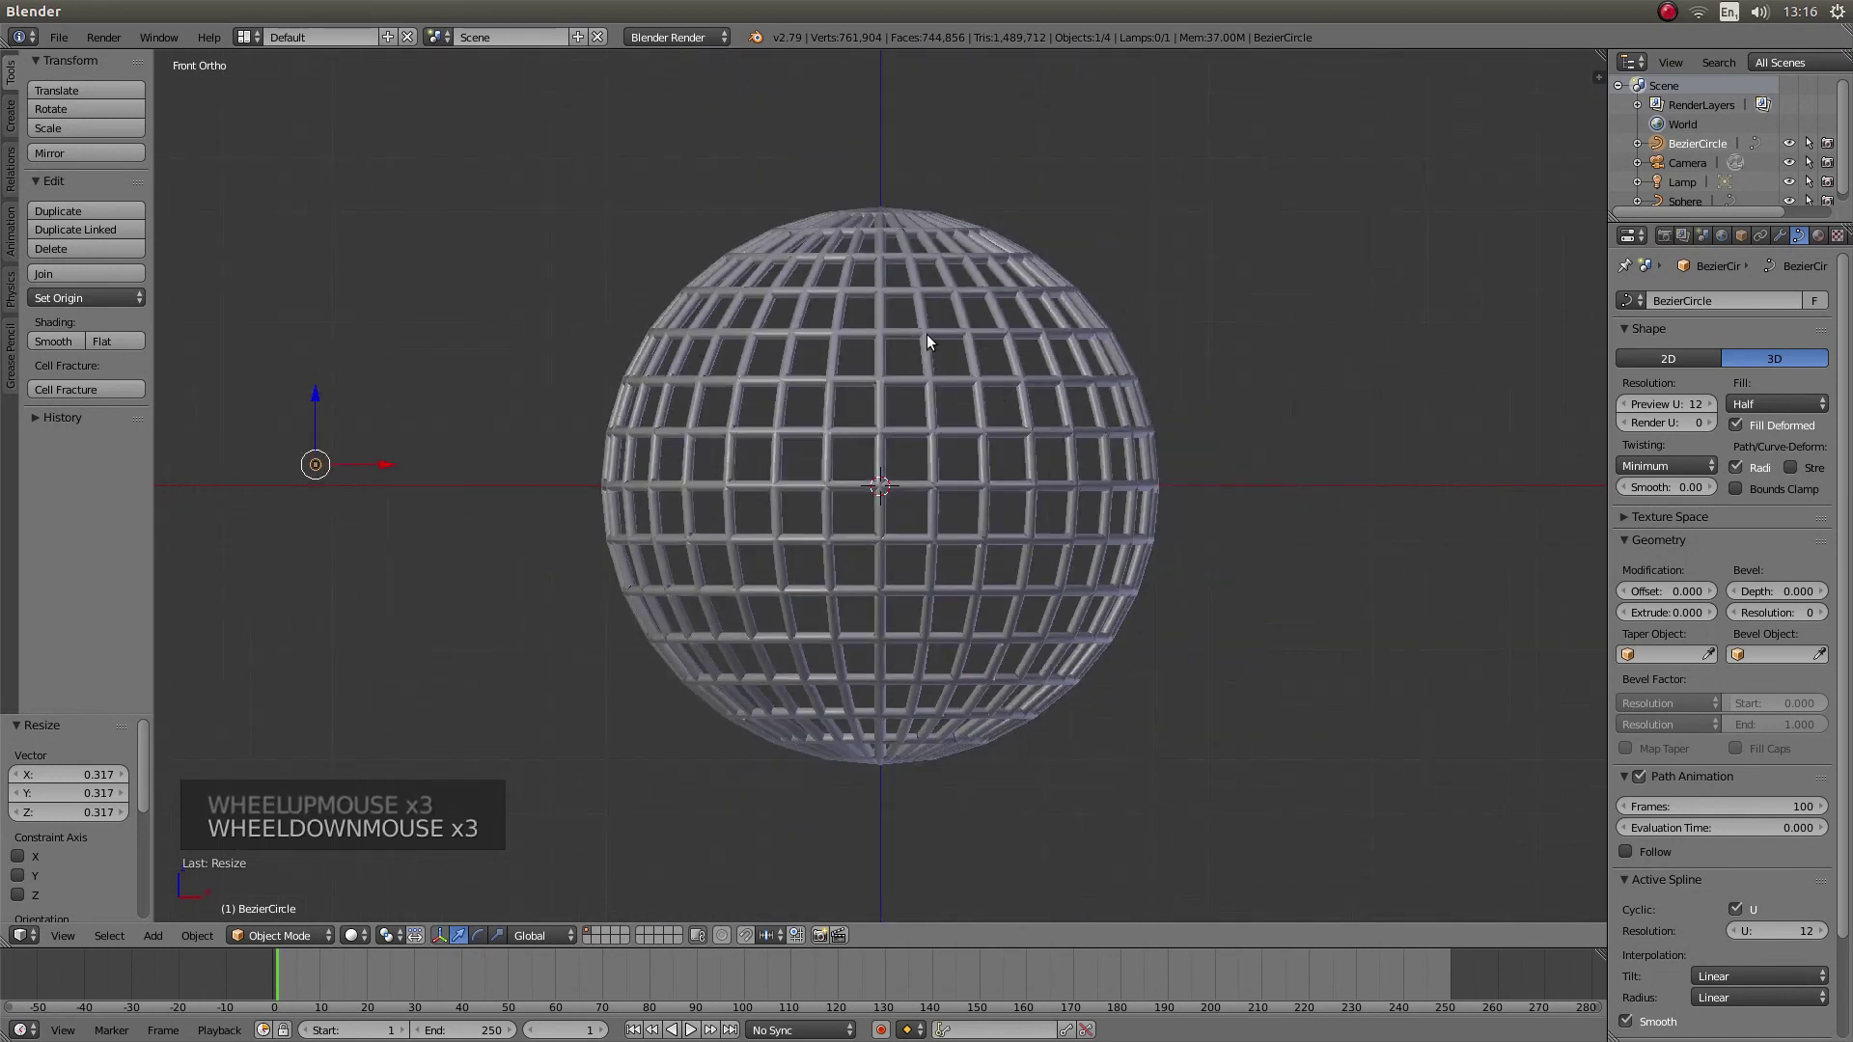
Convert the beveled sphere curve into a mesh with Mesh from Curve.
right_click(889, 259)
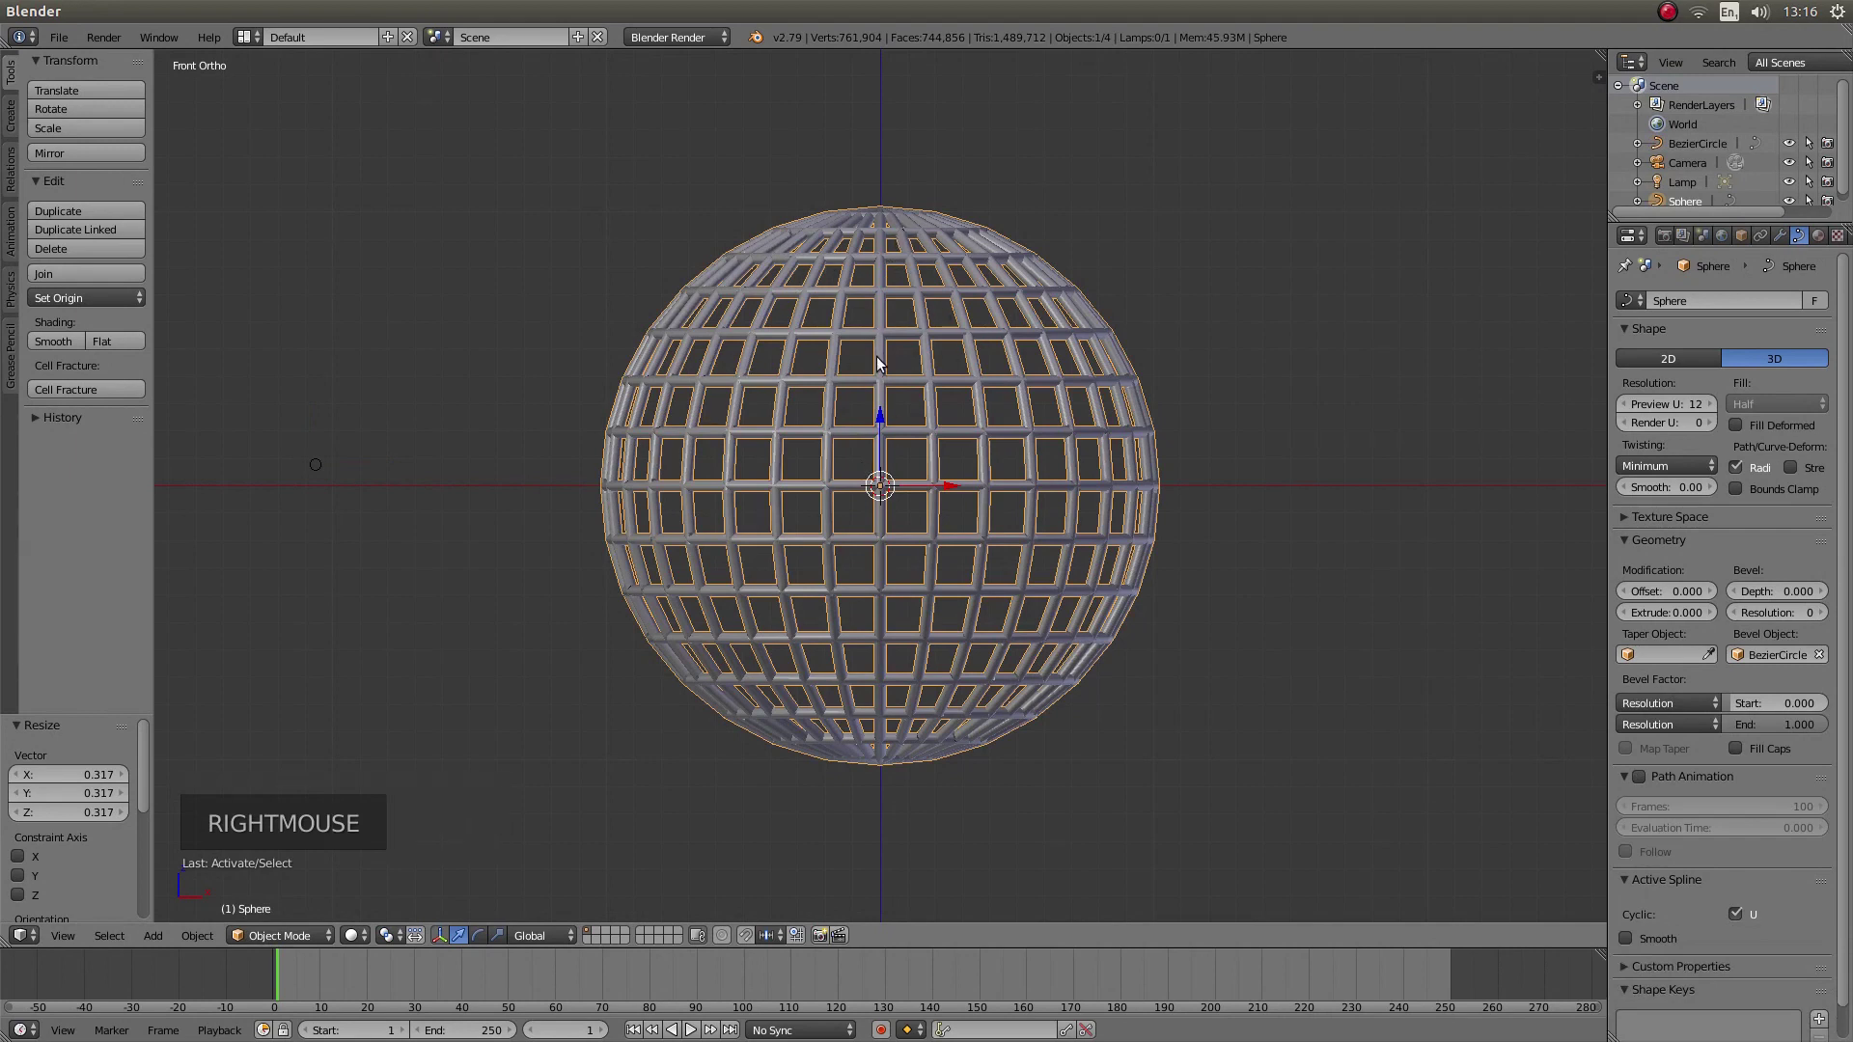
key("alt+c")
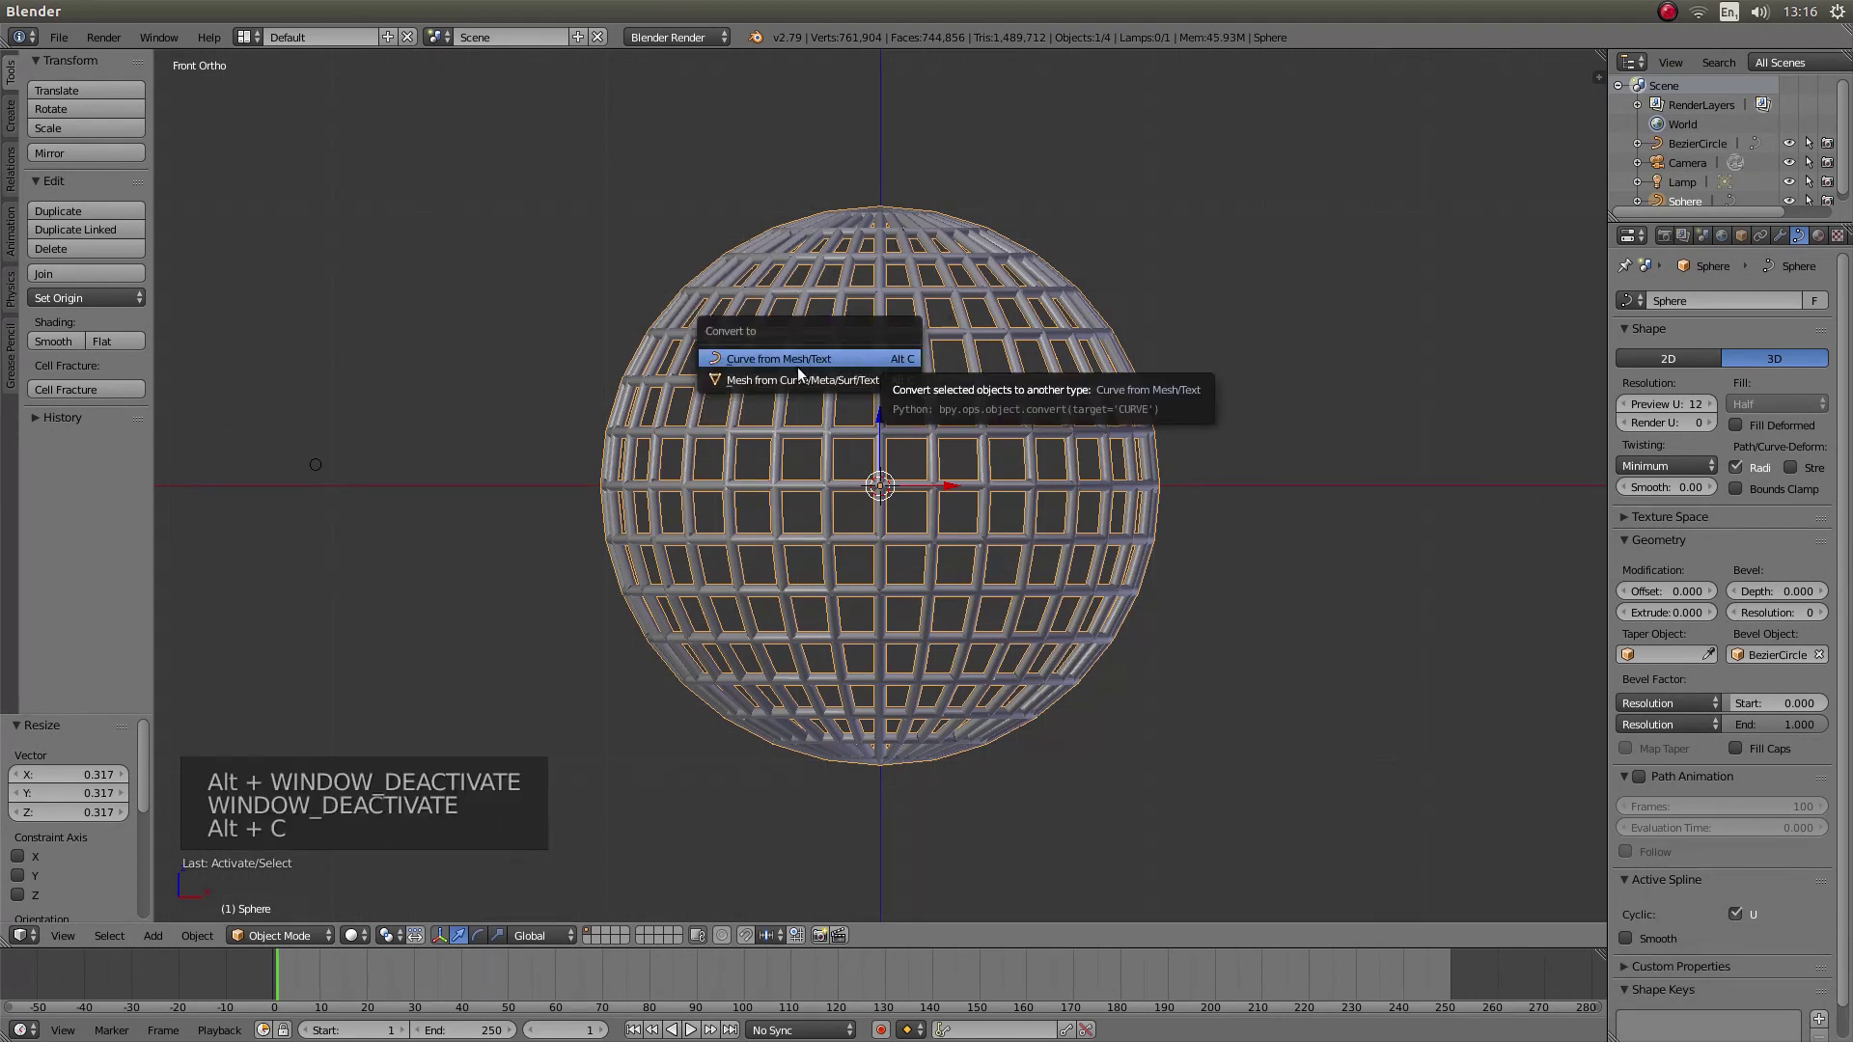
left_click(860, 381)
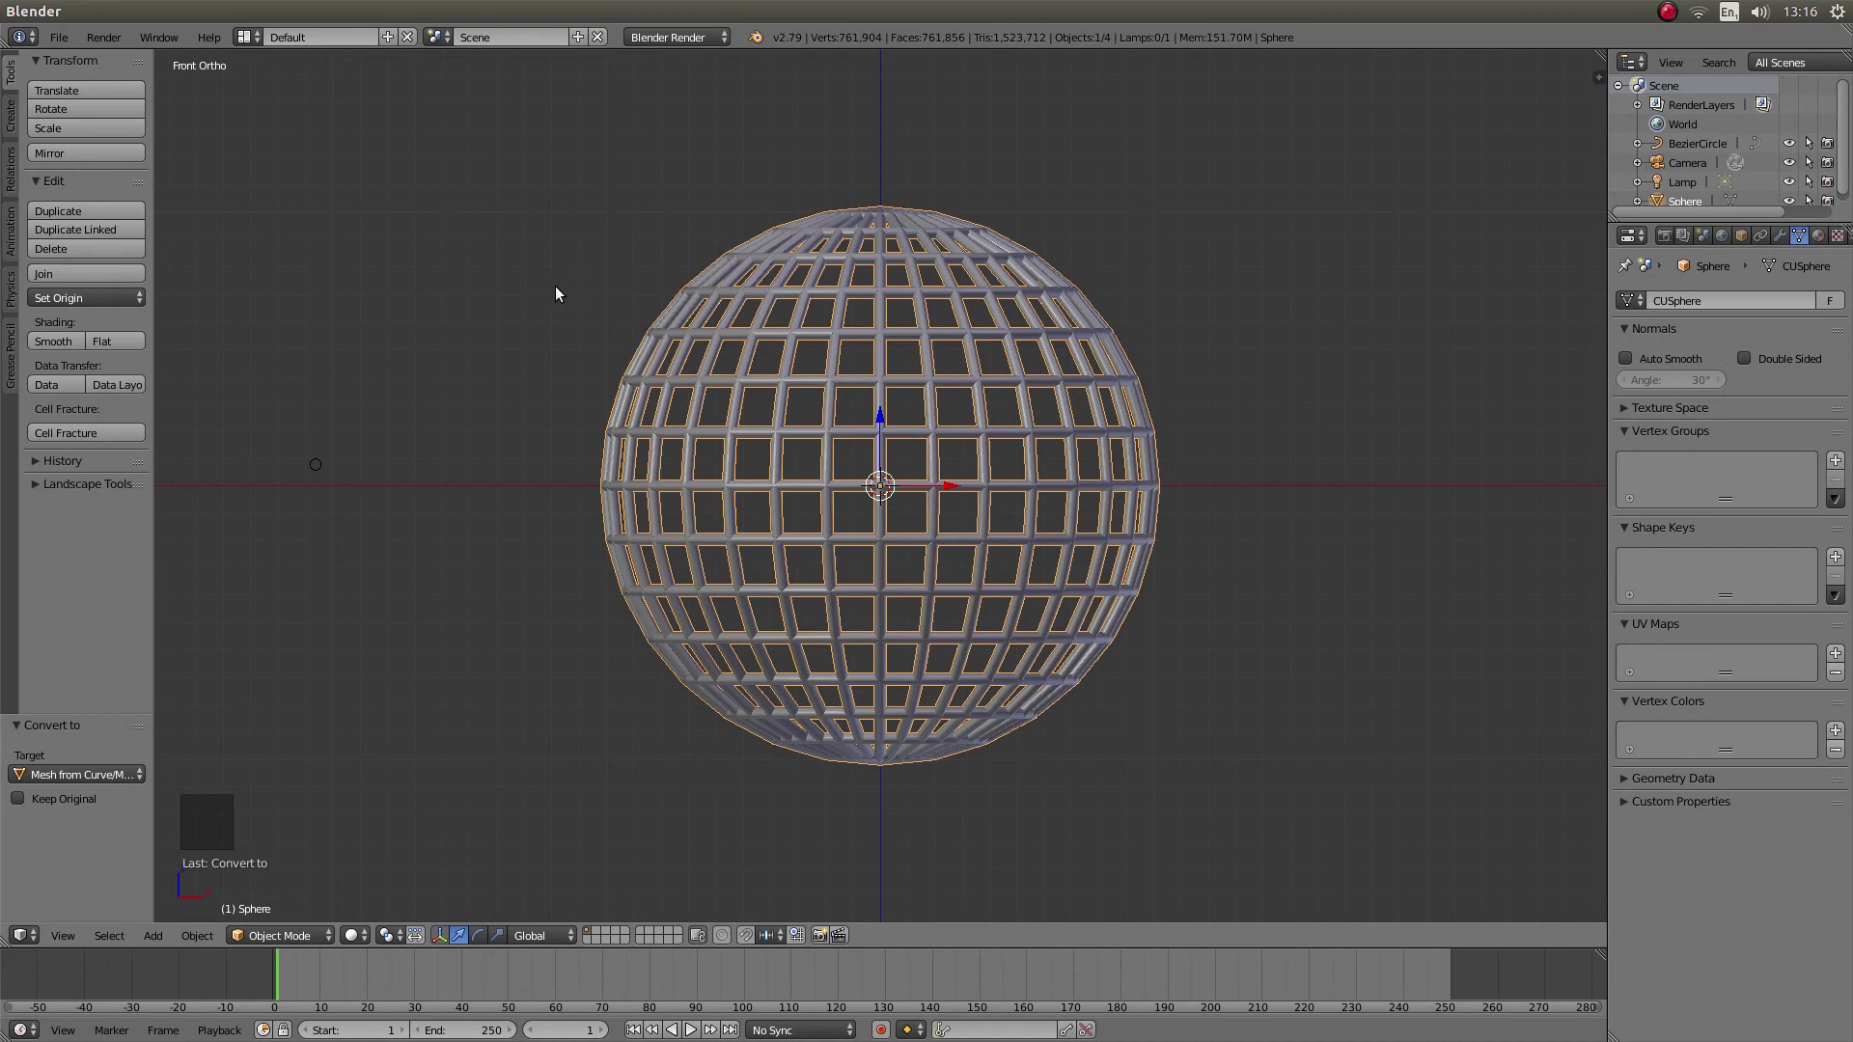
Apply Smooth shading to the sphere mesh.
left_click(53, 341)
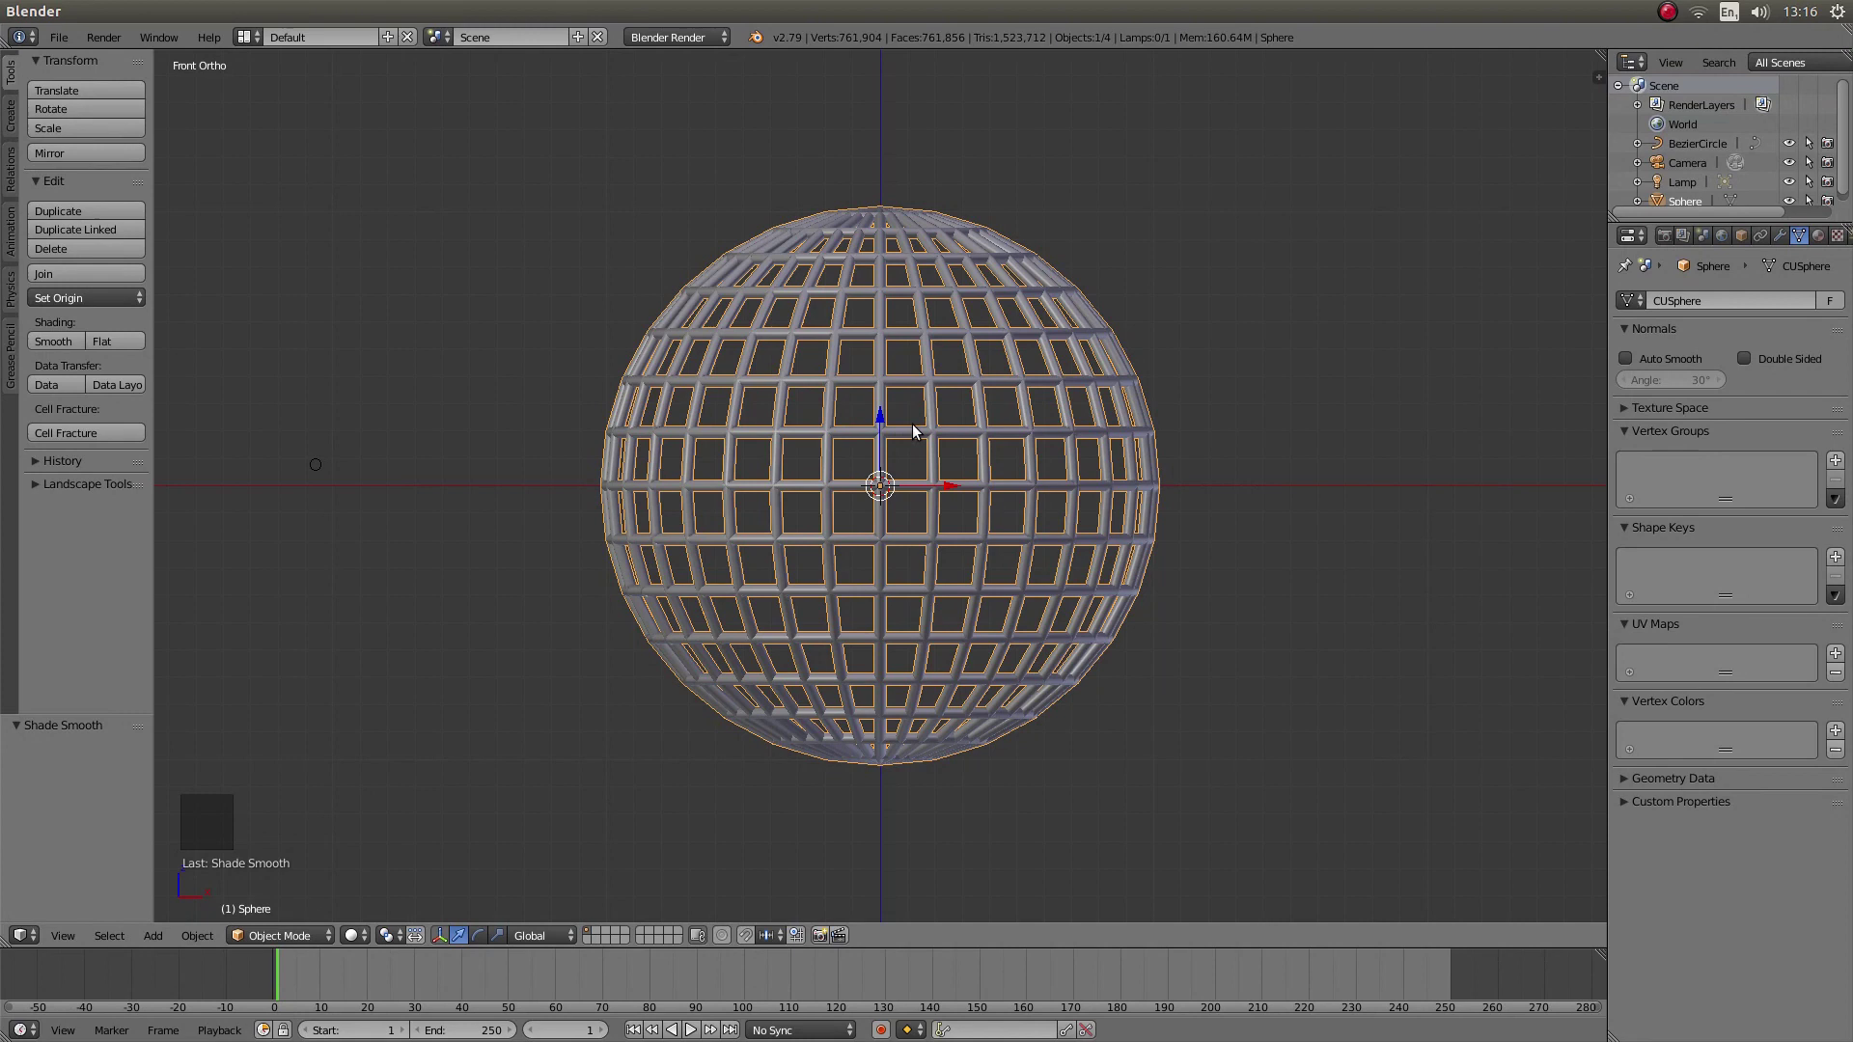
scroll(913, 431, "up", 5)
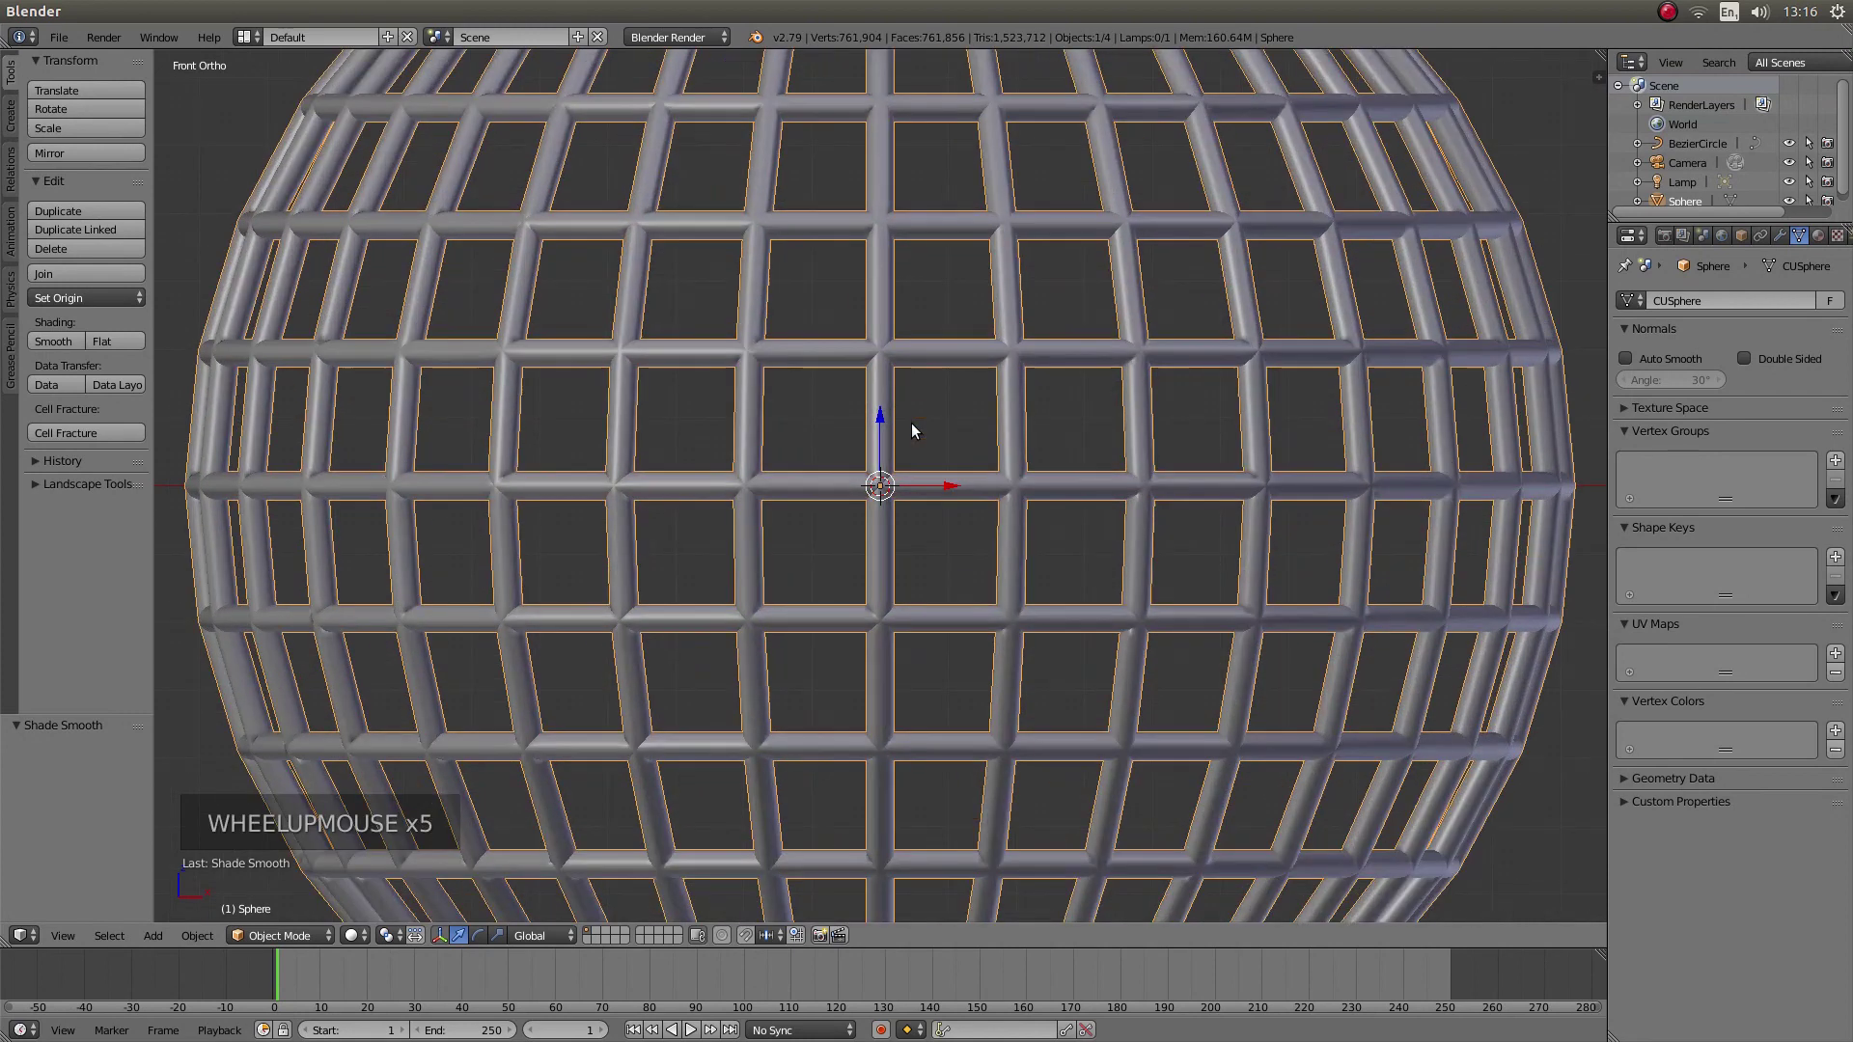
scroll(912, 430, "down", 3)
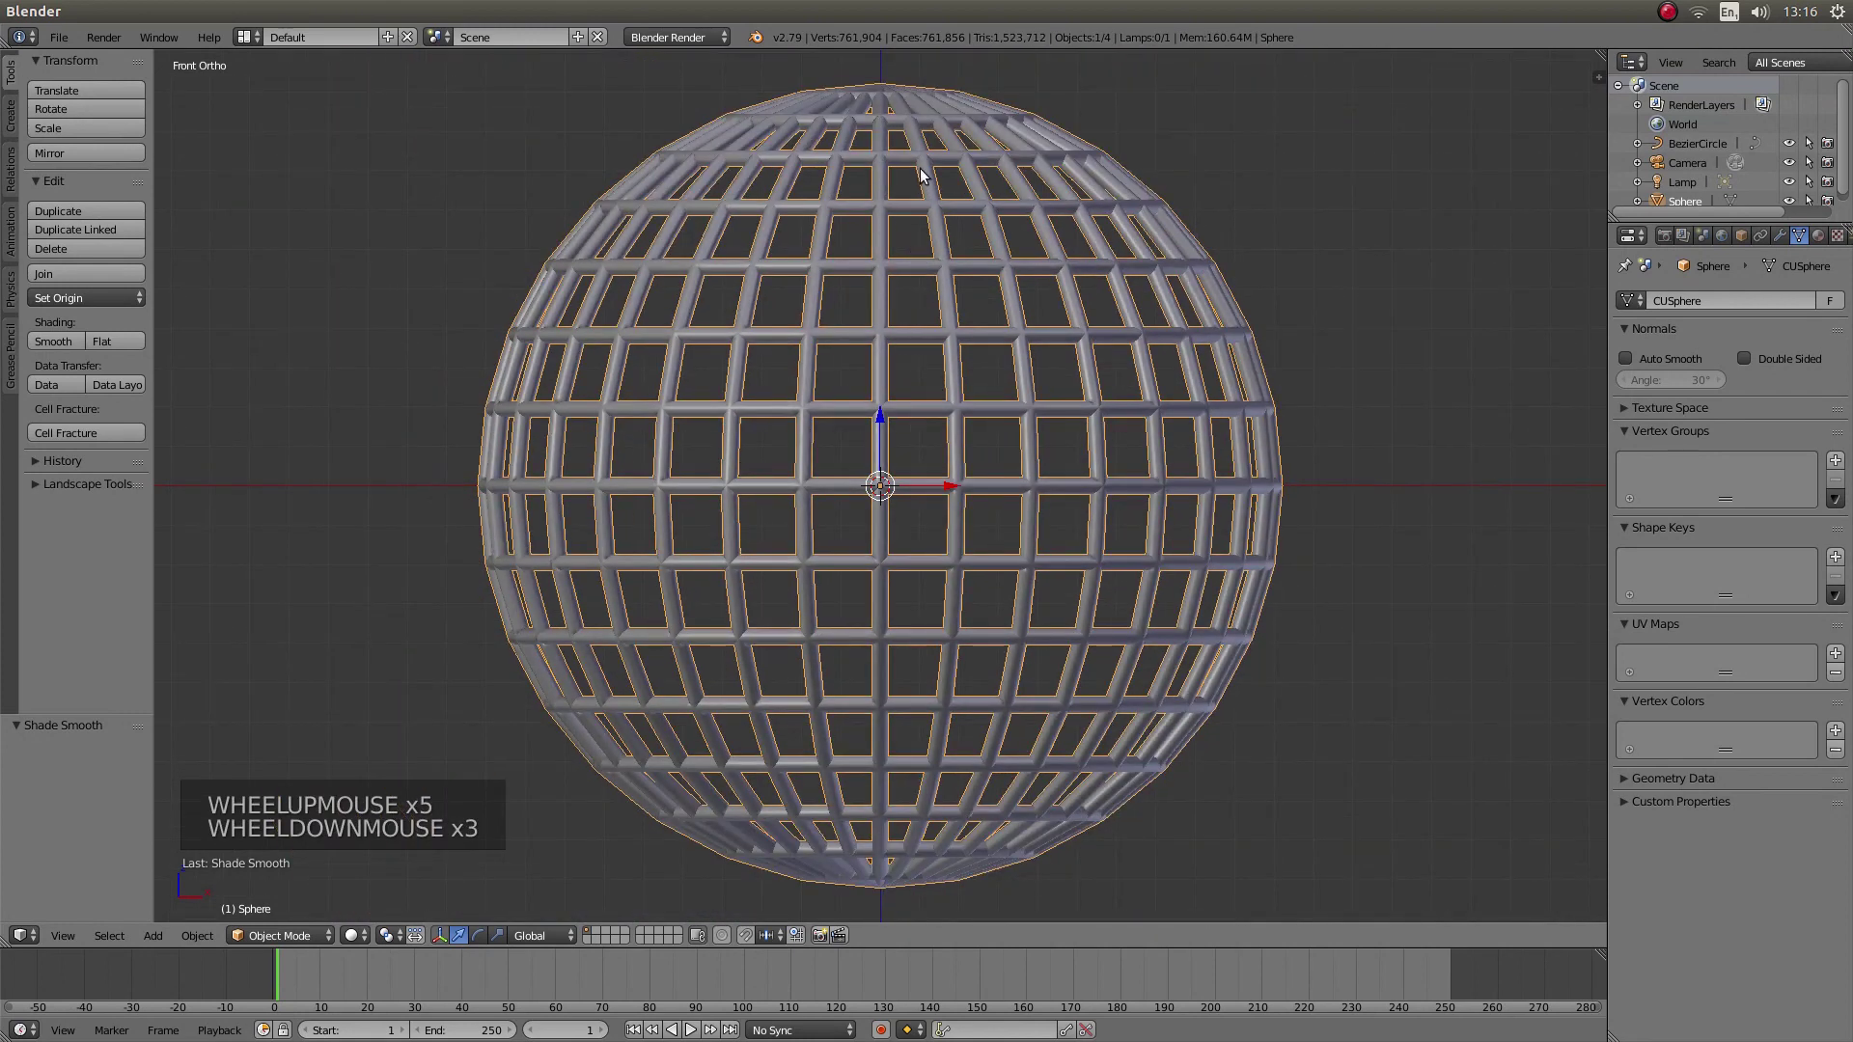